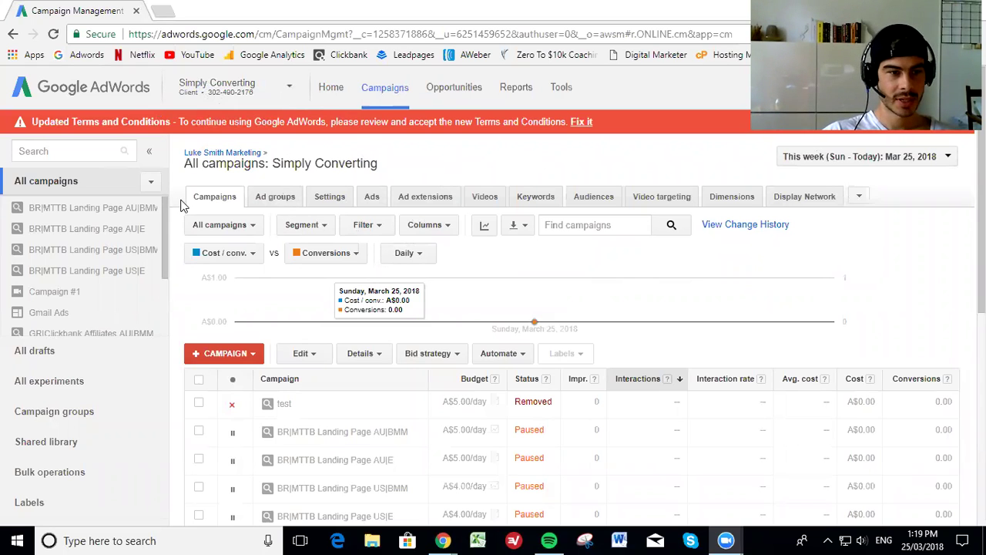
Start a new Video campaign of the Standard type and name it "test youtube setup"
left_click(248, 354)
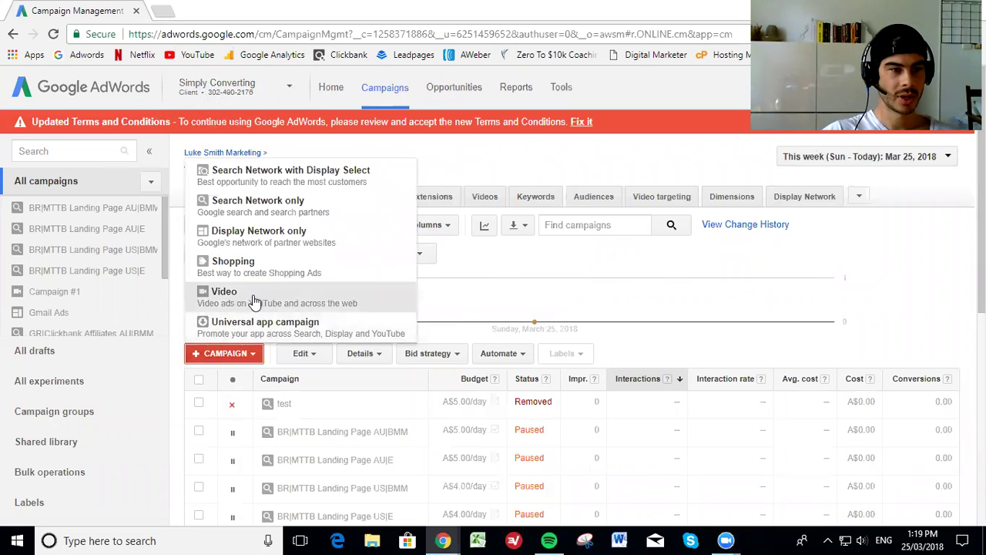
left_click(302, 299)
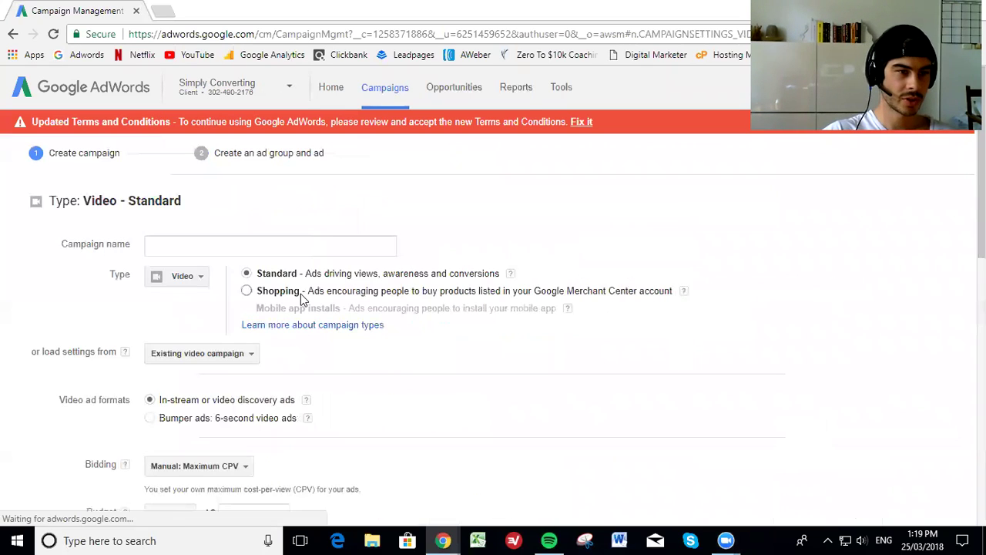
left_click_drag(258, 247, 146, 245)
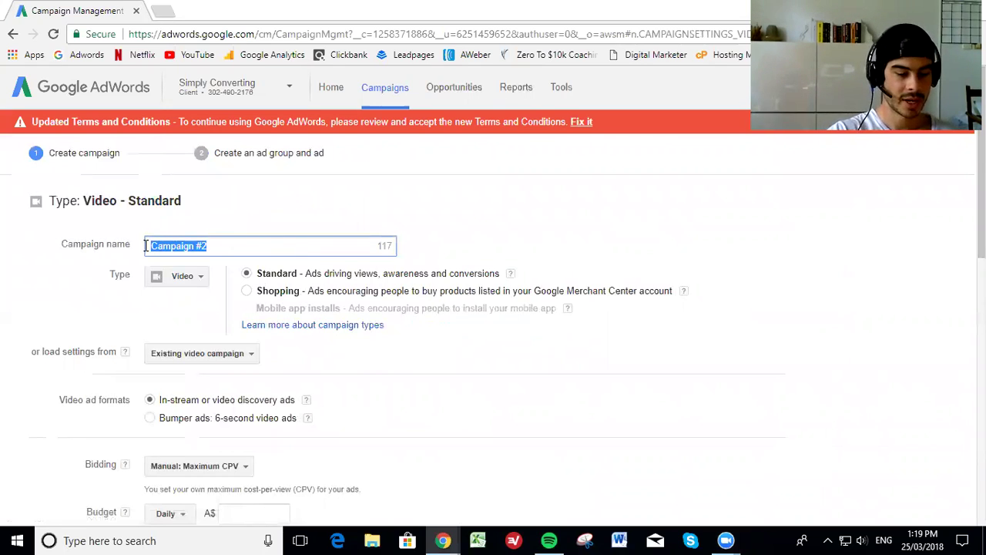
type("test ")
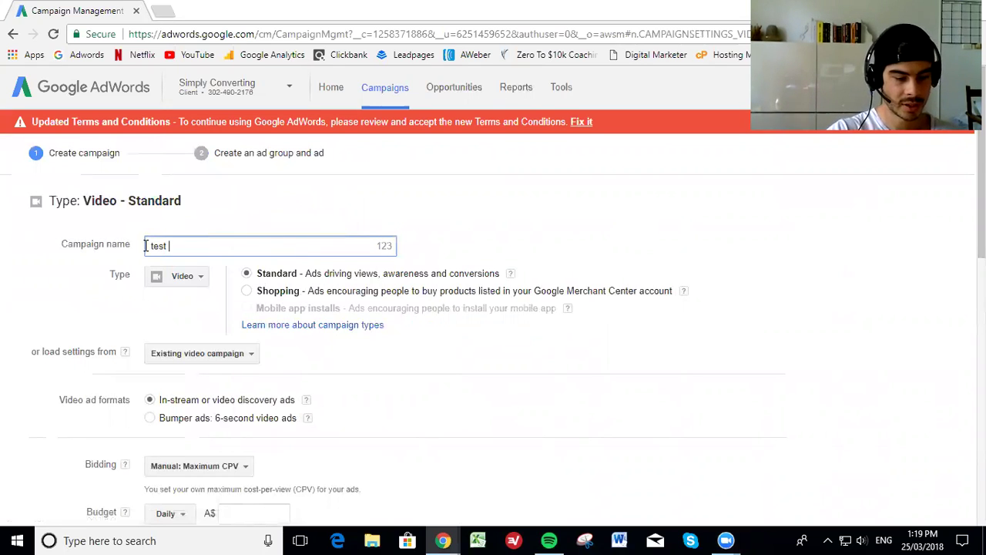
type("youtube")
key("BackSpace")
key("BackSpace")
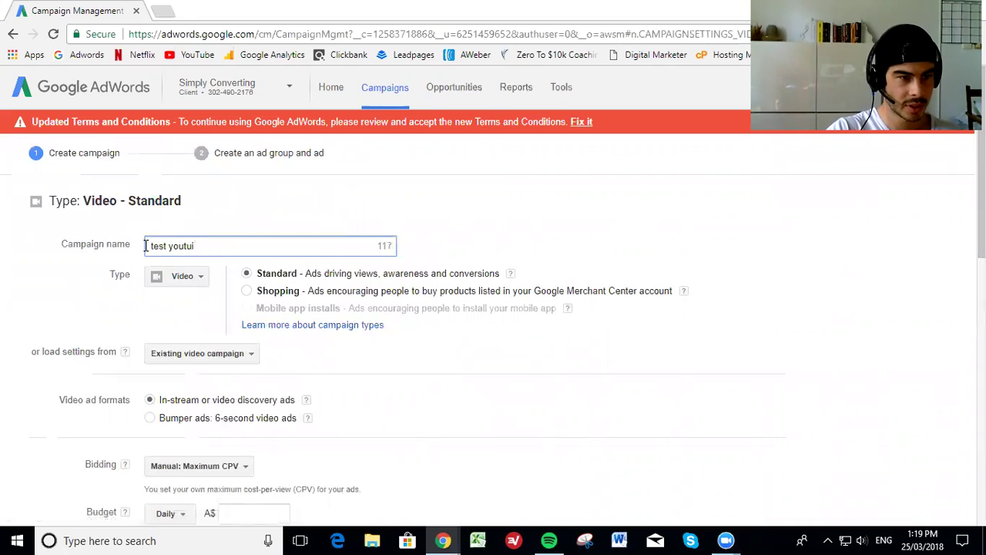
type("be se")
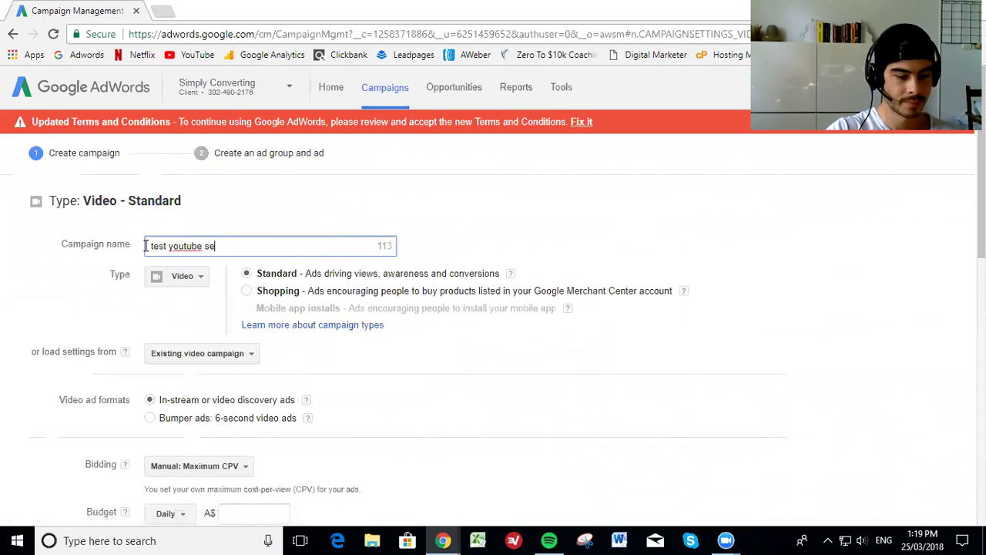
type("tup")
left_click(268, 208)
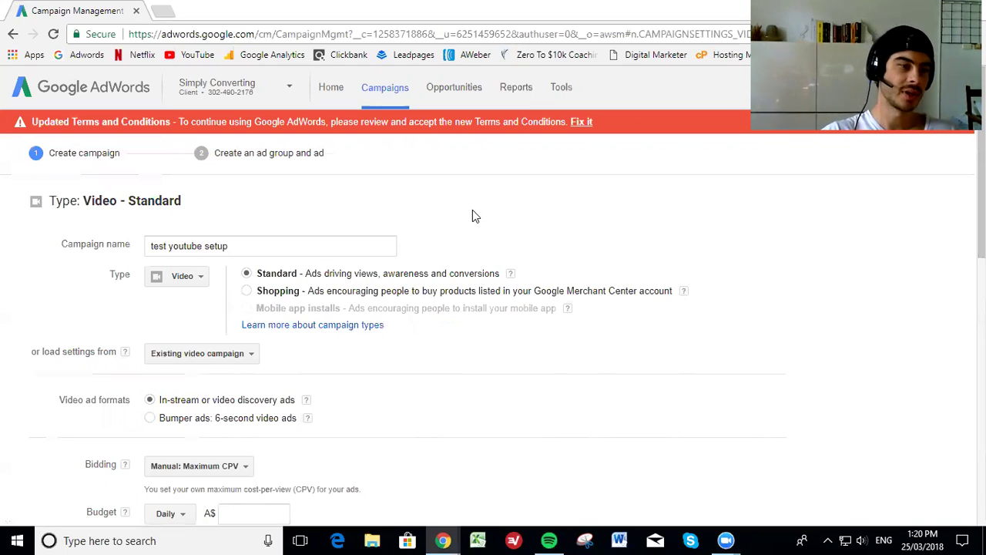
Keep the bidding on Manual: Maximum CPV and set the campaign's daily budget to A$20.00
scroll(222, 267, "down", 1)
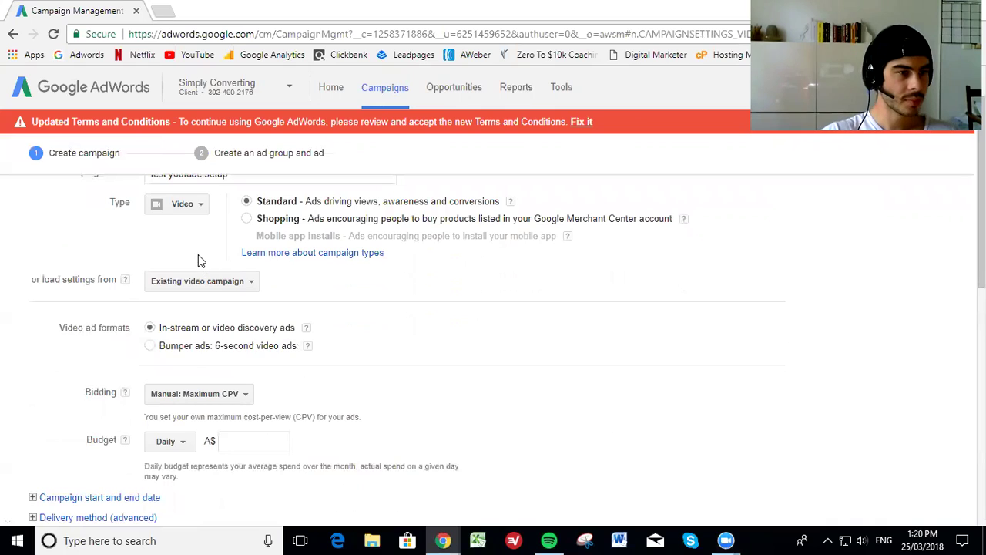
scroll(152, 292, "down", 1)
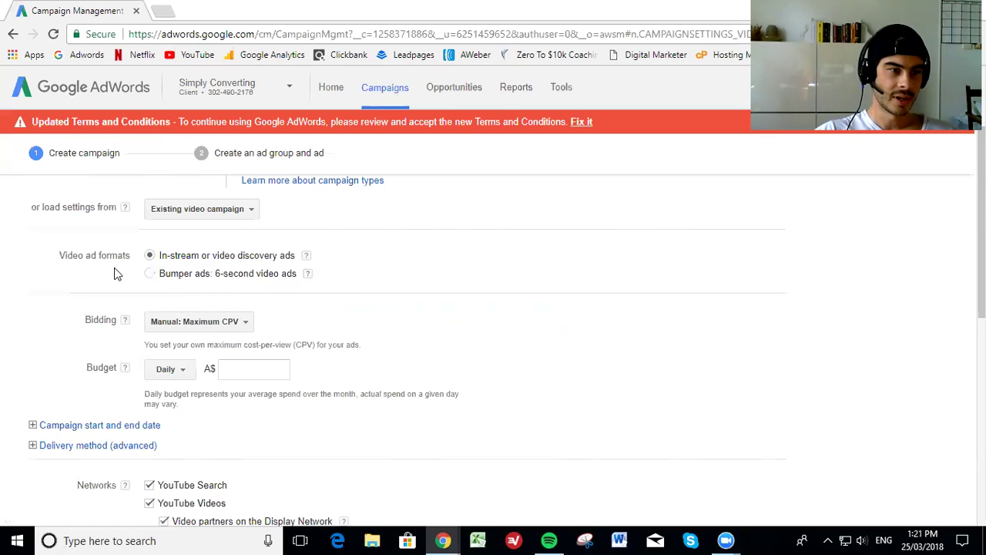
scroll(176, 294, "down", 1)
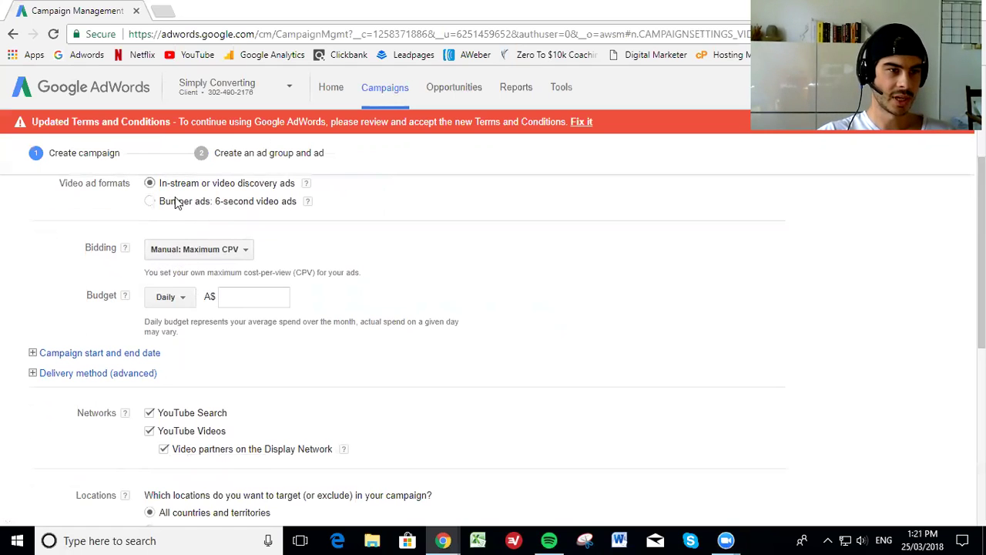
left_click(233, 251)
left_click(196, 284)
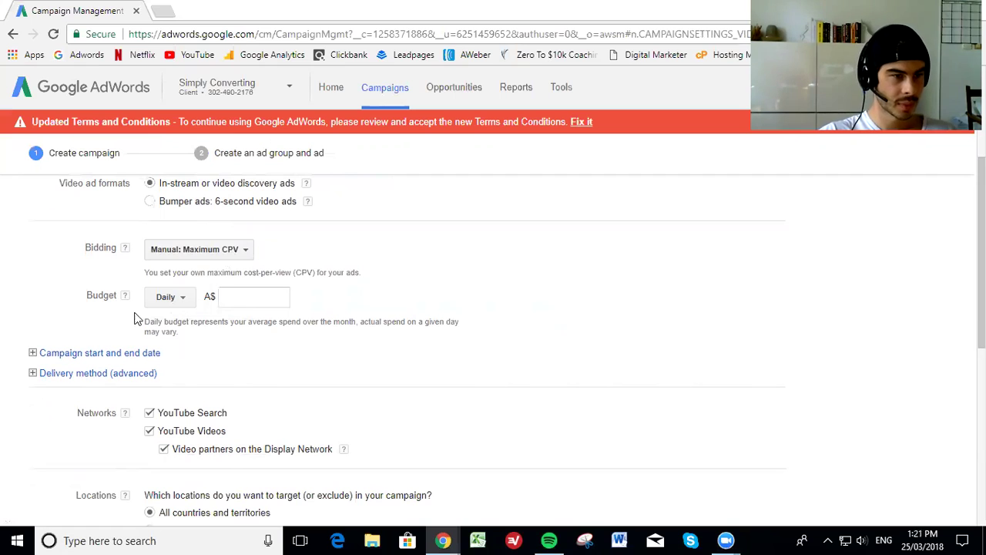
left_click(164, 302)
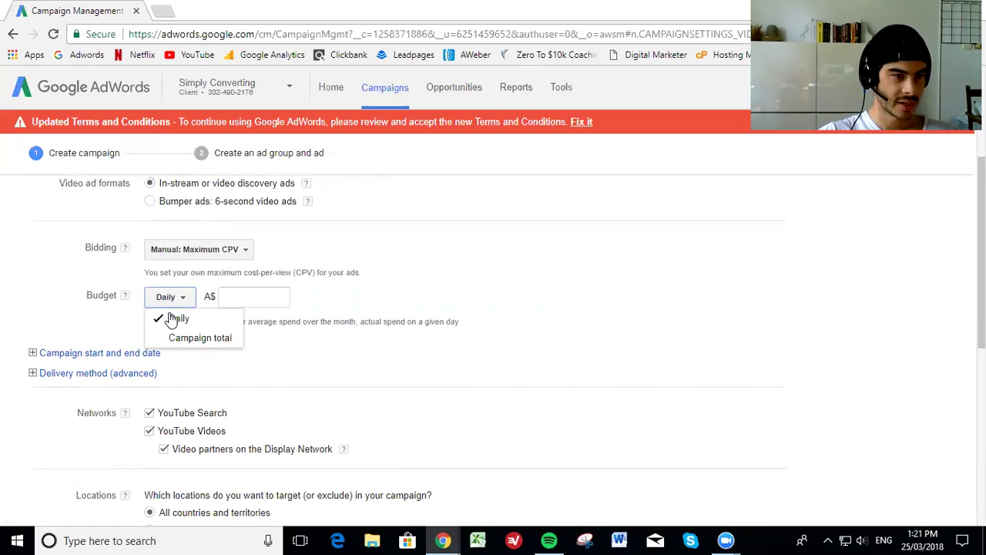
left_click(278, 297)
left_click(278, 297)
type("20.00")
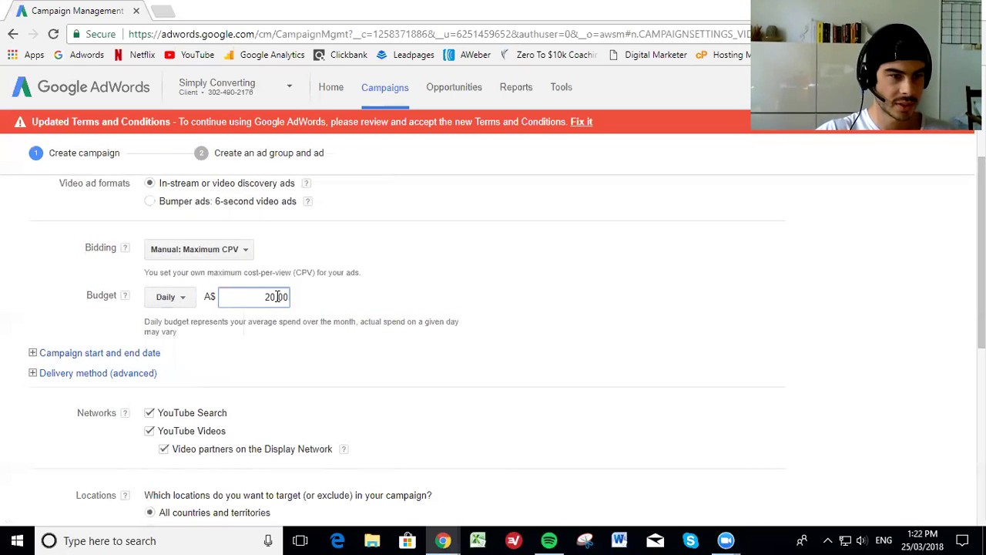
Schedule the campaign to start on Mar 26, 2018 and end on Apr 1, 2018
scroll(379, 285, "down", 2)
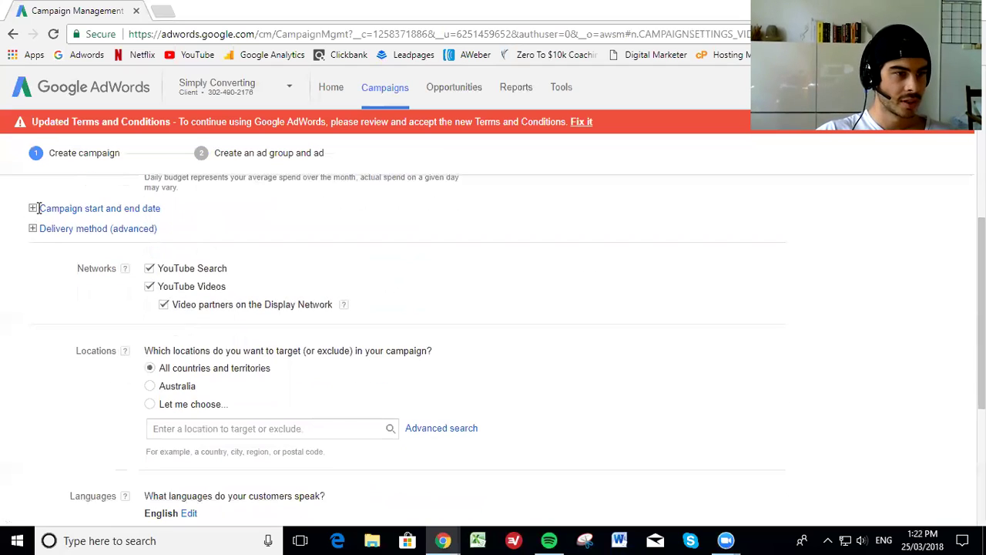
left_click(37, 208)
left_click(165, 247)
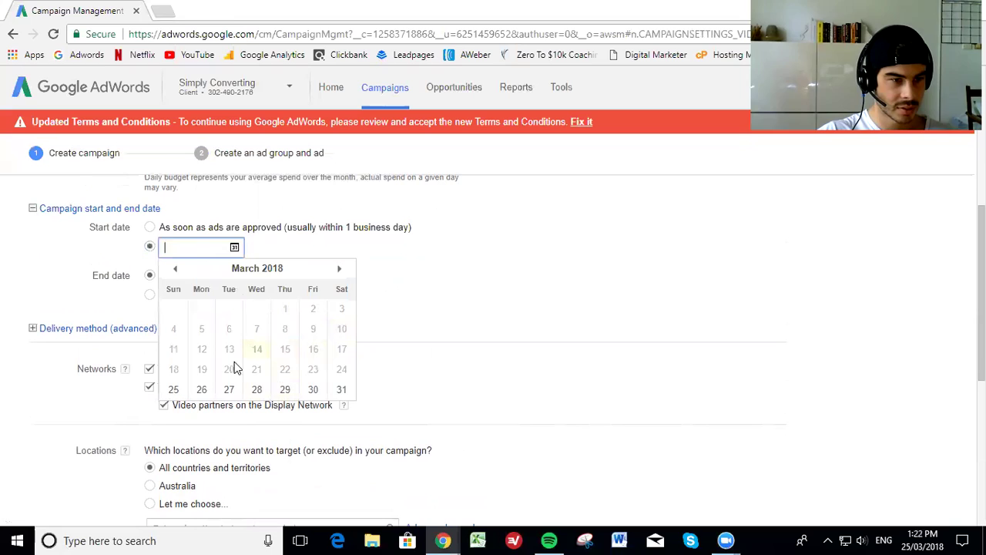
left_click(202, 389)
left_click(176, 297)
left_click(176, 298)
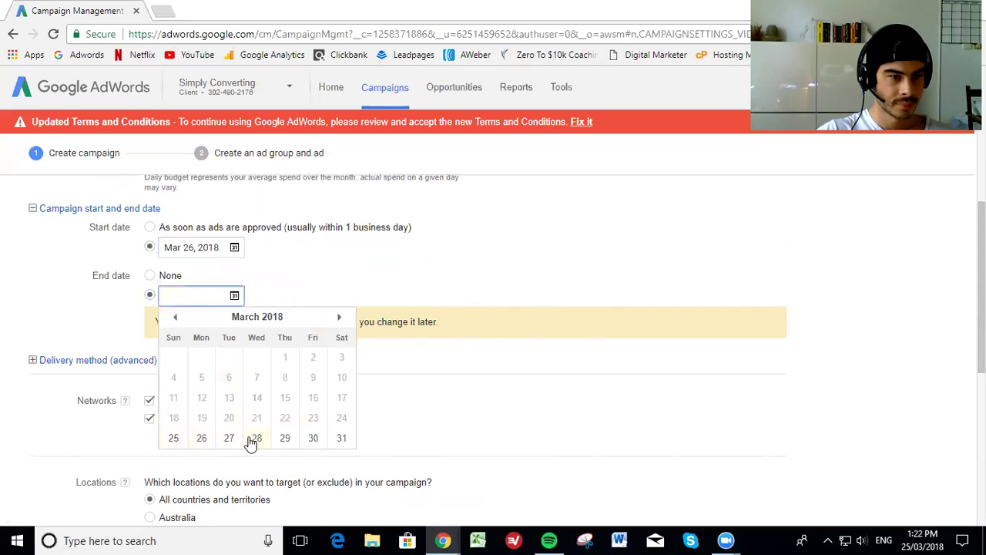
left_click(342, 320)
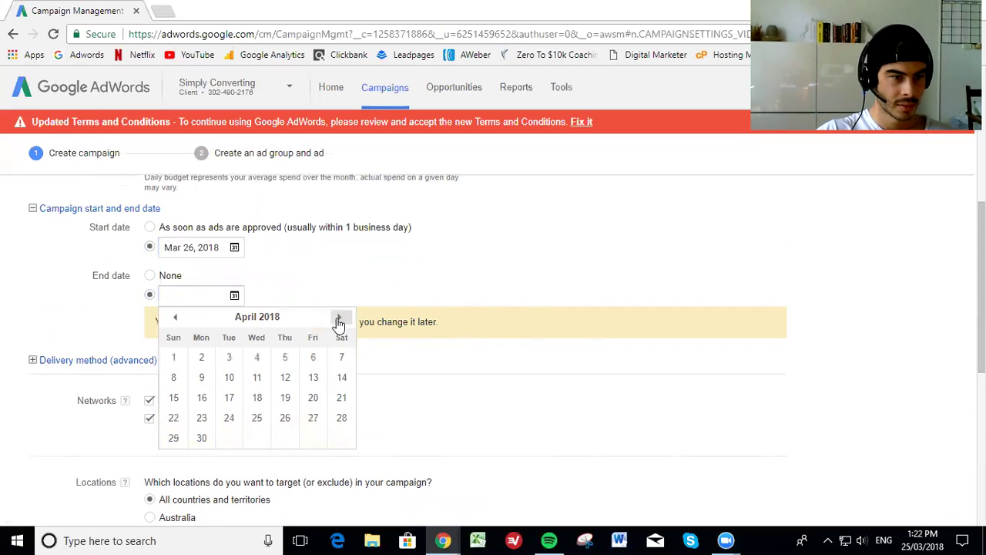
left_click(176, 357)
Expand the advanced delivery method settings and review the Standard and Accelerated options
scroll(255, 282, "down", 1)
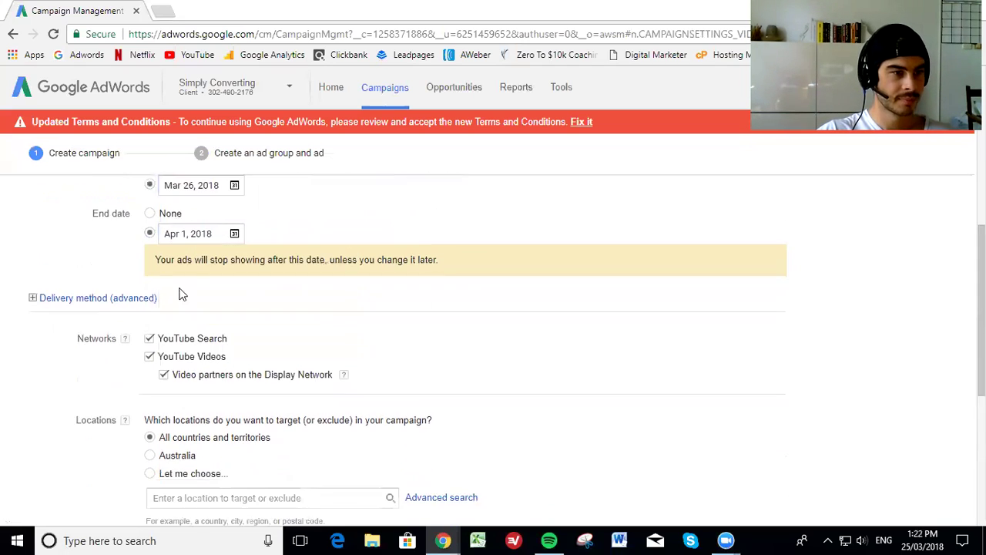
scroll(110, 293, "down", 1)
left_click(33, 216)
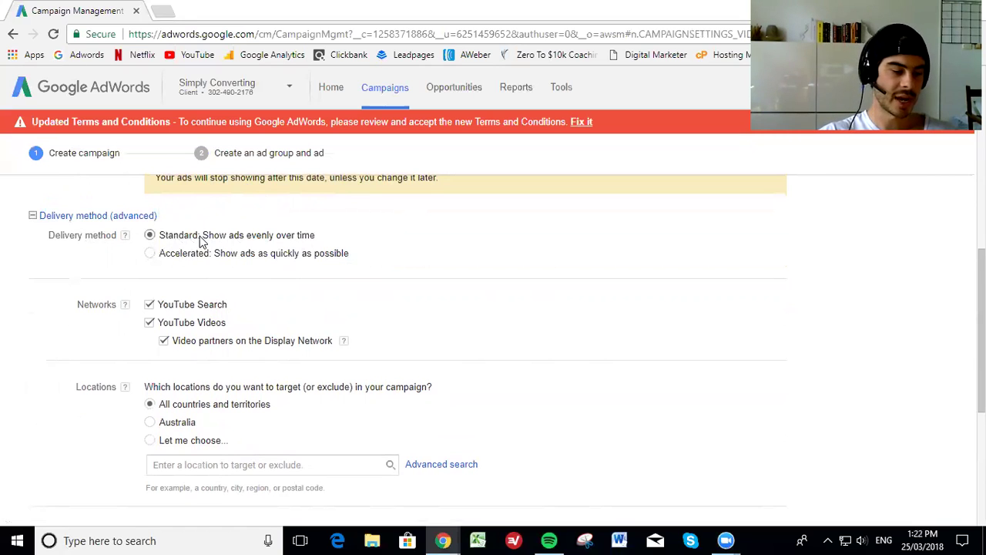
Exclude YouTube Search and Video partners on the Display Network from the networks, and target Australia as the location
scroll(167, 247, "down", 1)
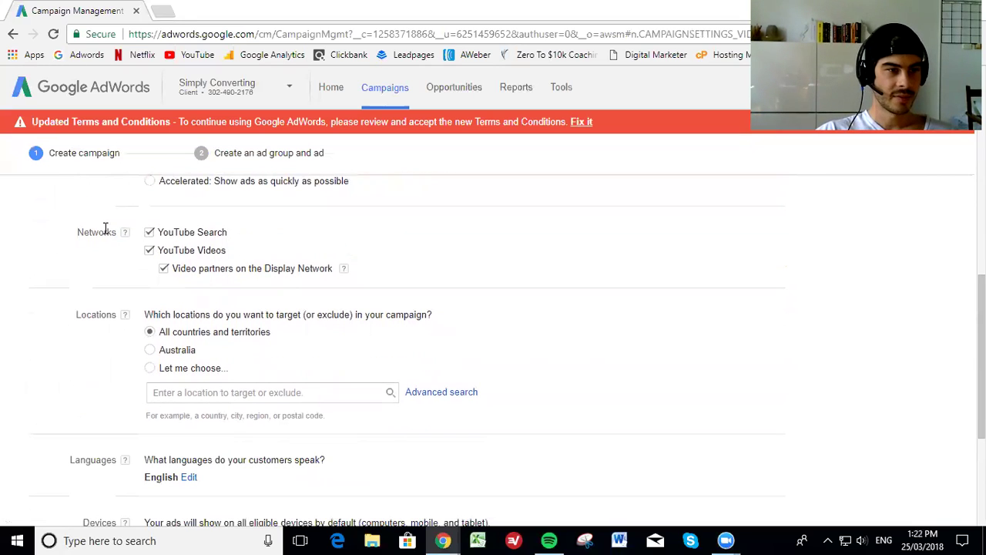
left_click(148, 233)
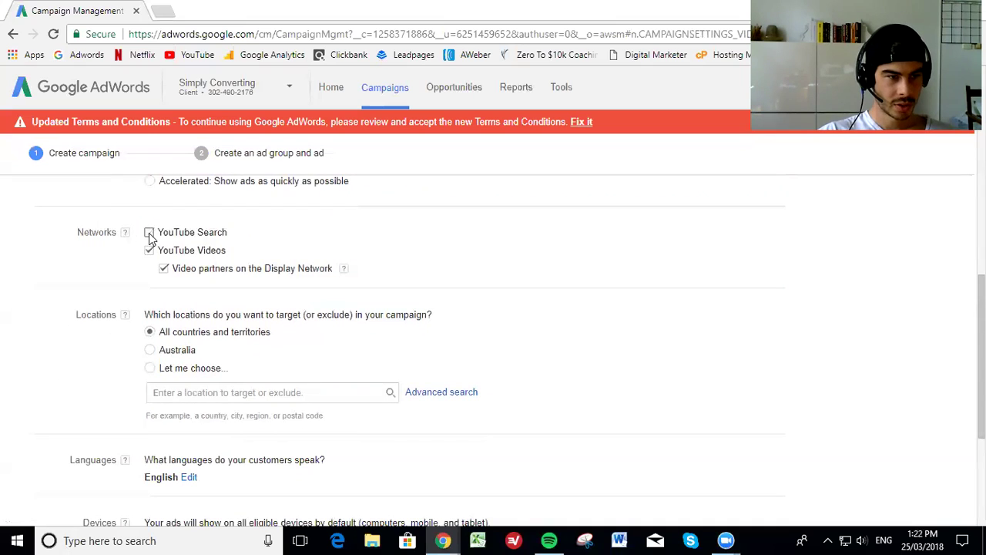
left_click(164, 269)
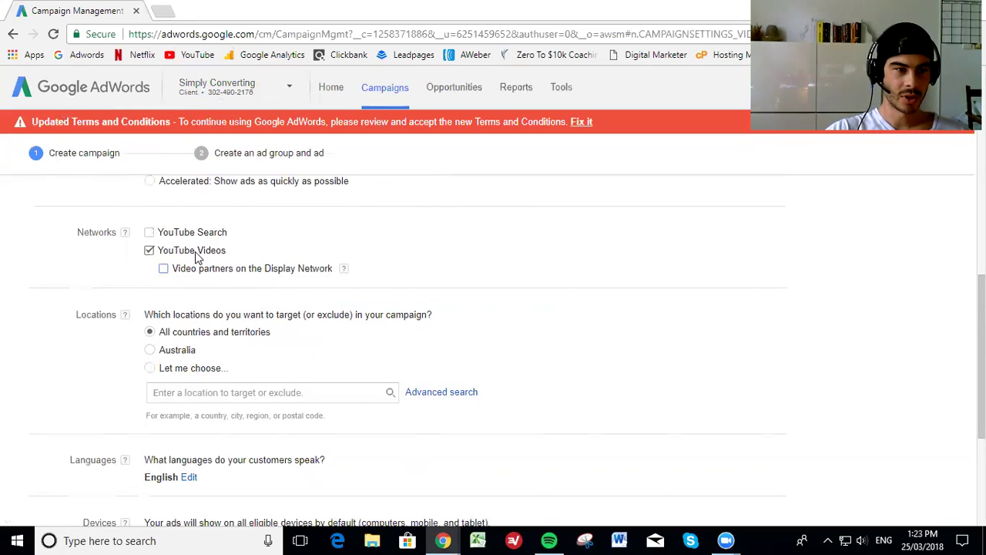
scroll(313, 256, "down", 1)
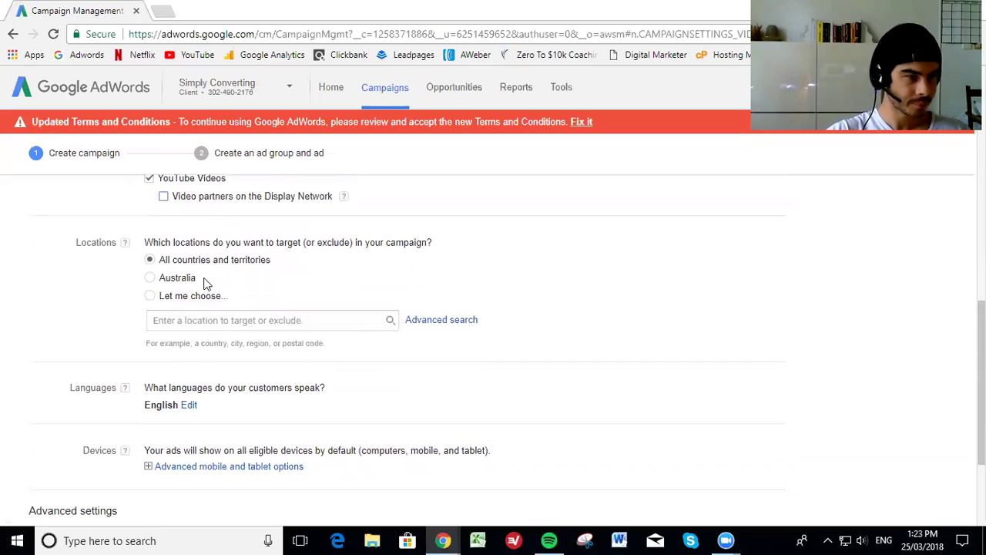
left_click(150, 277)
Expand the advanced mobile and tablet options and examine the bid adjustment choices for mobile, tablet and computer
scroll(177, 276, "down", 1)
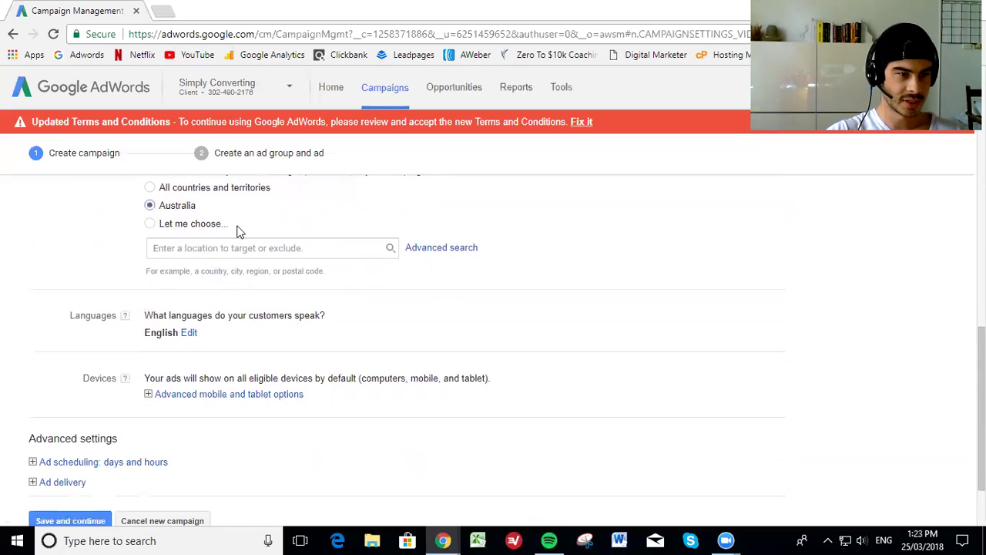
scroll(189, 324, "down", 1)
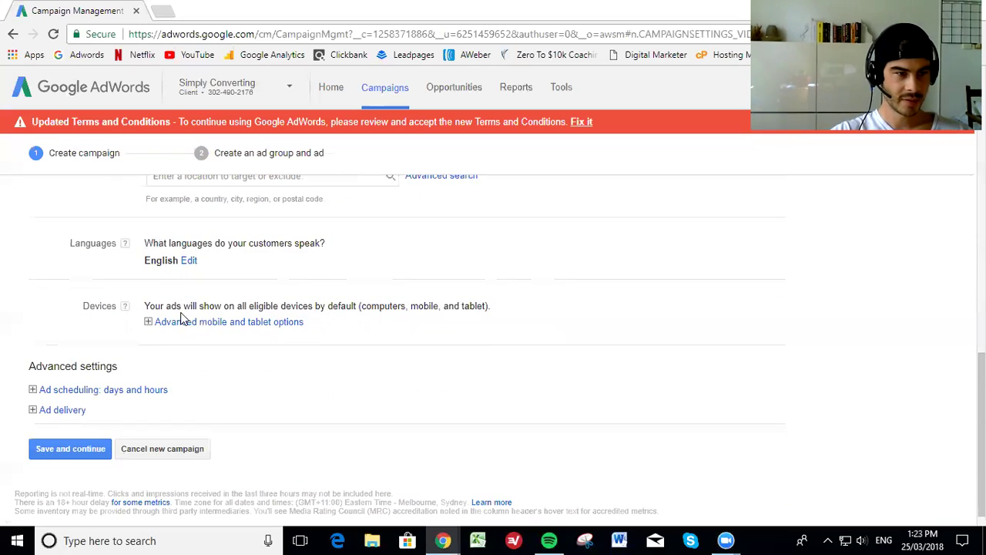
left_click(147, 321)
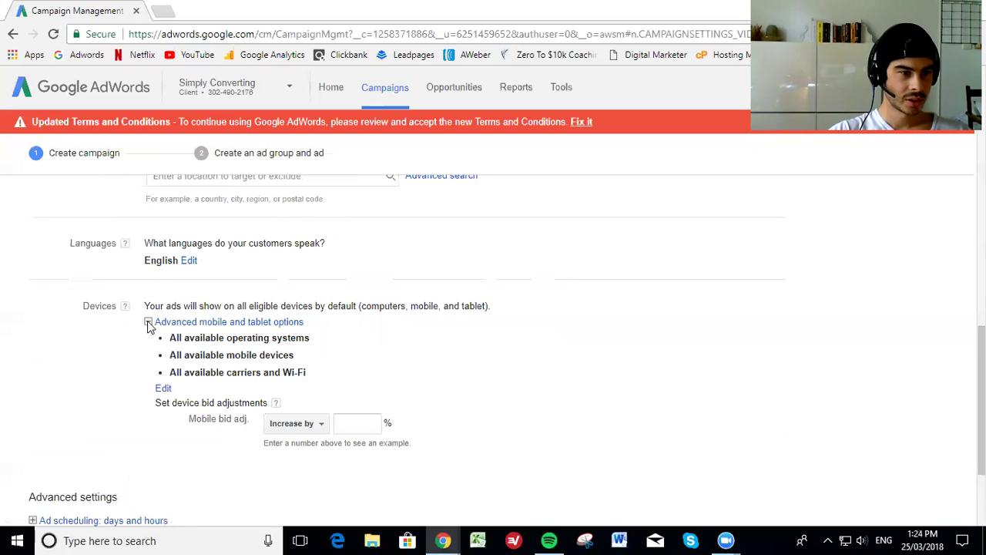
scroll(147, 321, "down", 2)
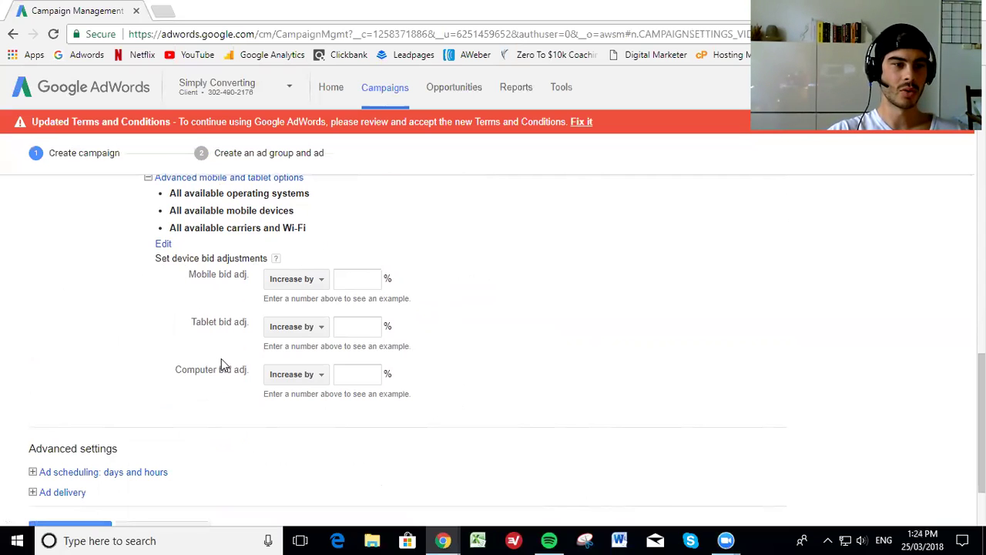
left_click(279, 375)
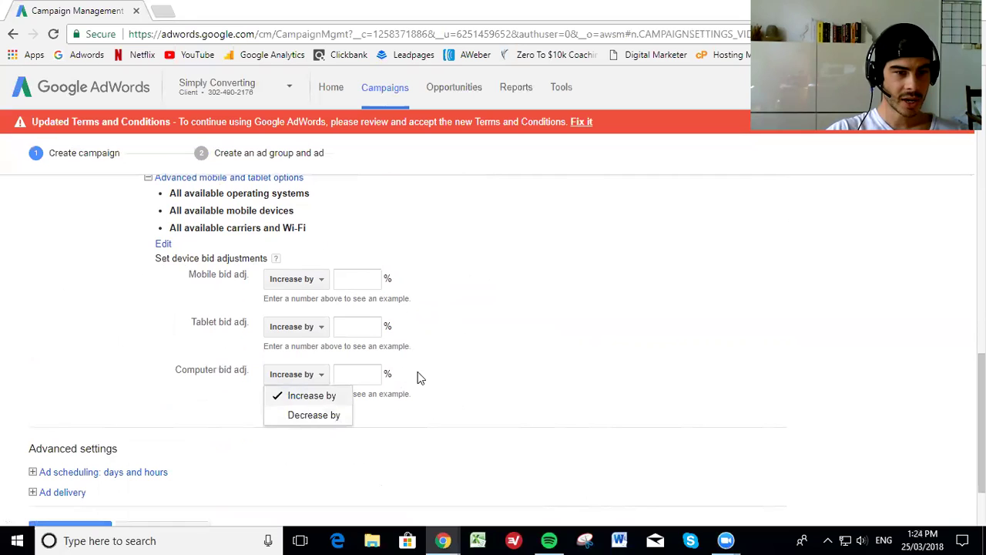
left_click(478, 376)
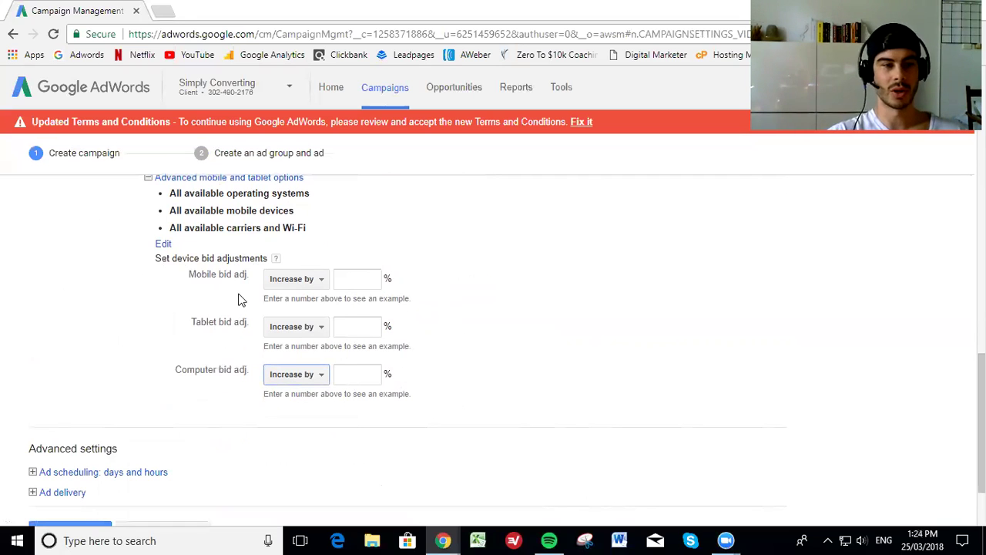
left_click(170, 319)
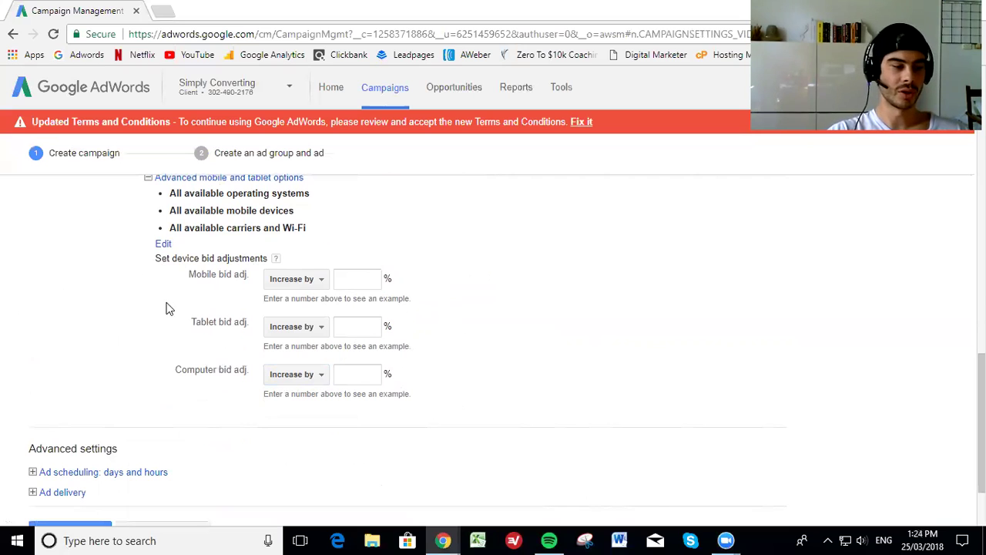
Expand the ad scheduling settings for days and hours and start a custom schedule
scroll(55, 313, "down", 1)
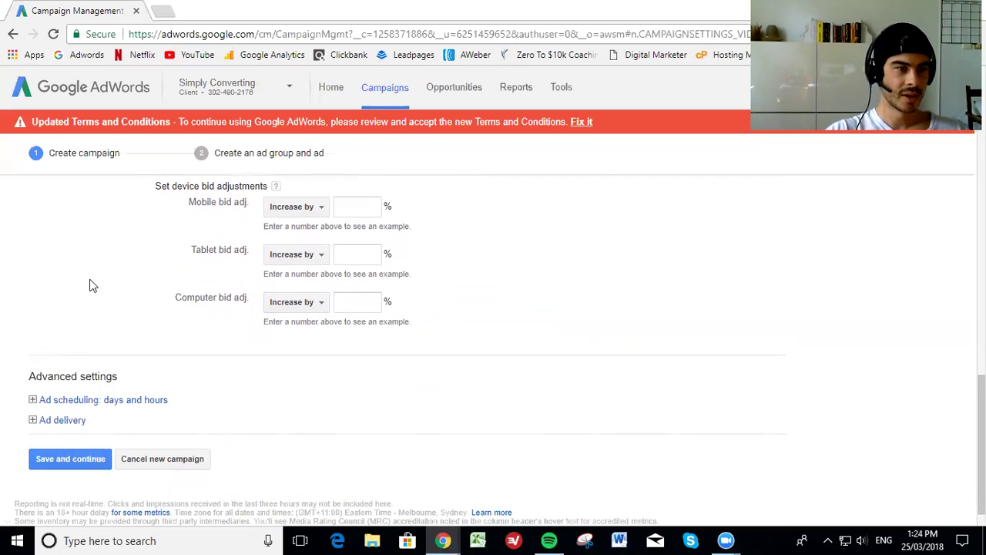
scroll(83, 292, "down", 1)
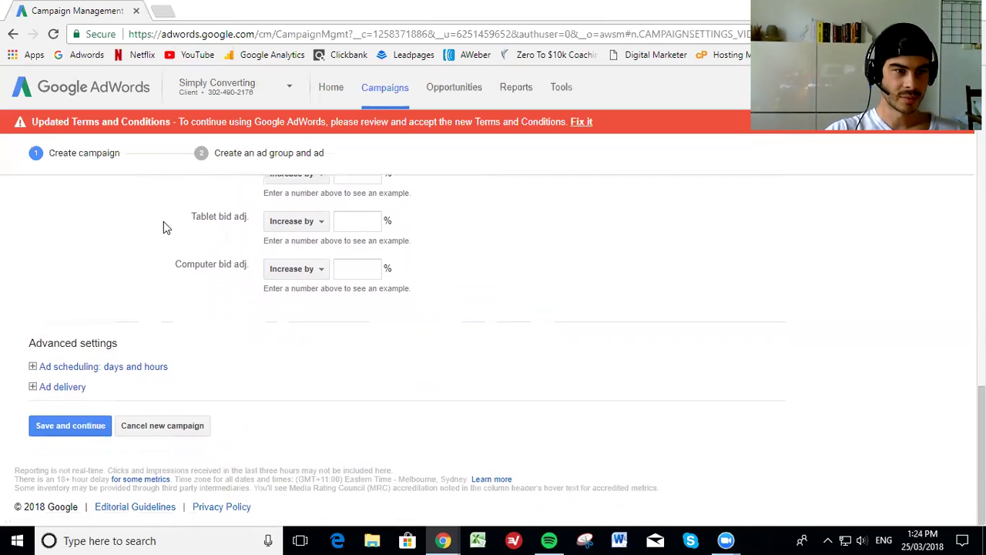
scroll(116, 249, "up", 1)
scroll(29, 357, "down", 1)
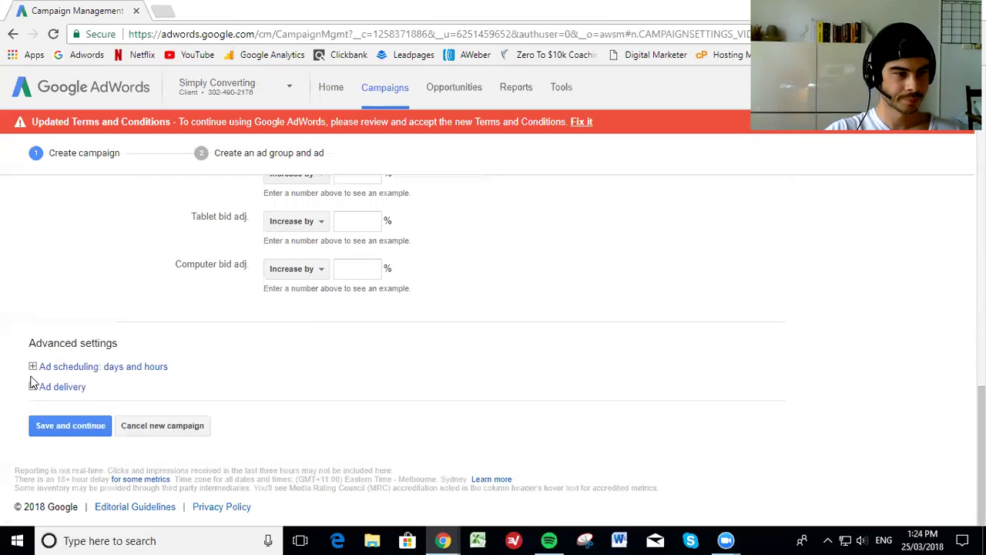
left_click(47, 366)
scroll(101, 284, "down", 1)
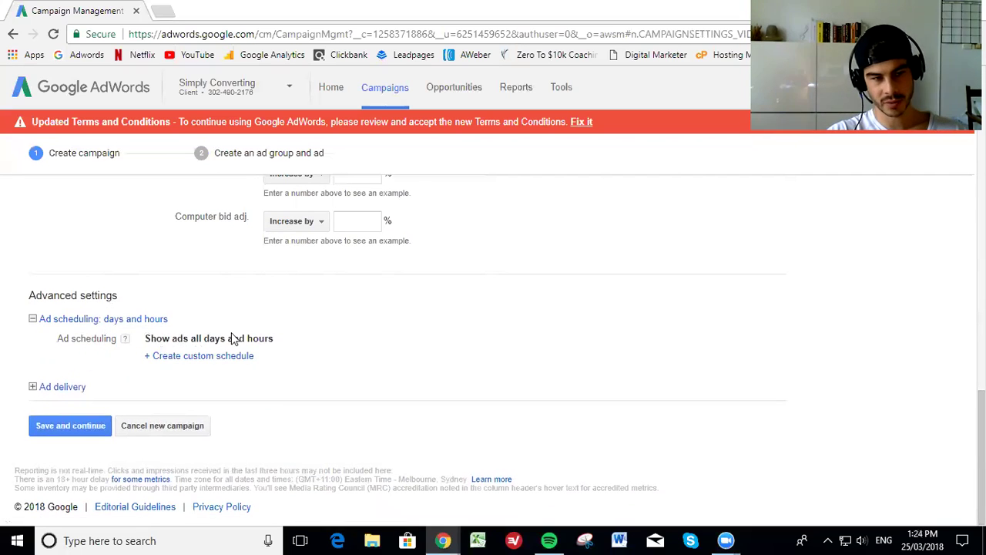
left_click(198, 357)
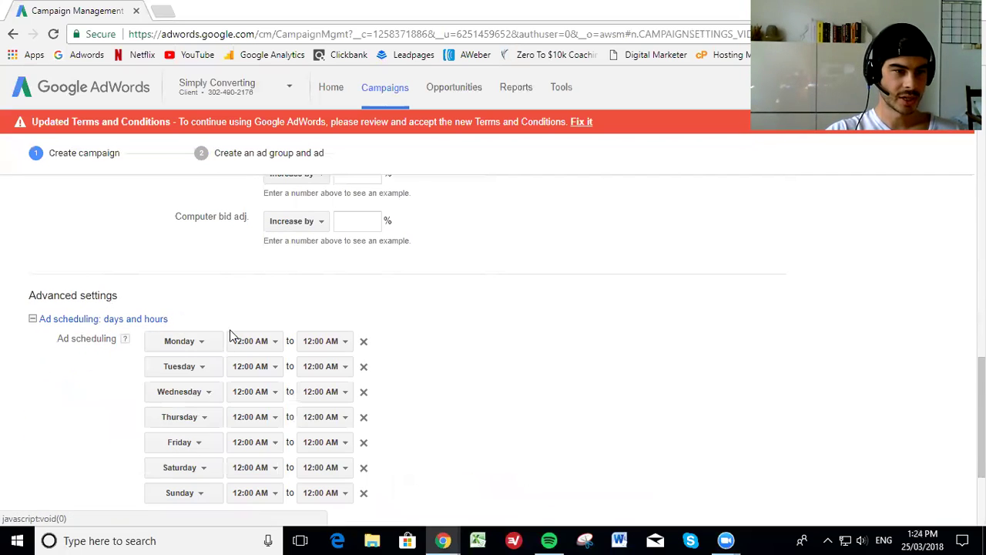
Expand the ad delivery settings and cap the ad's frequency at 5 impressions per week for this campaign
scroll(177, 319, "down", 1)
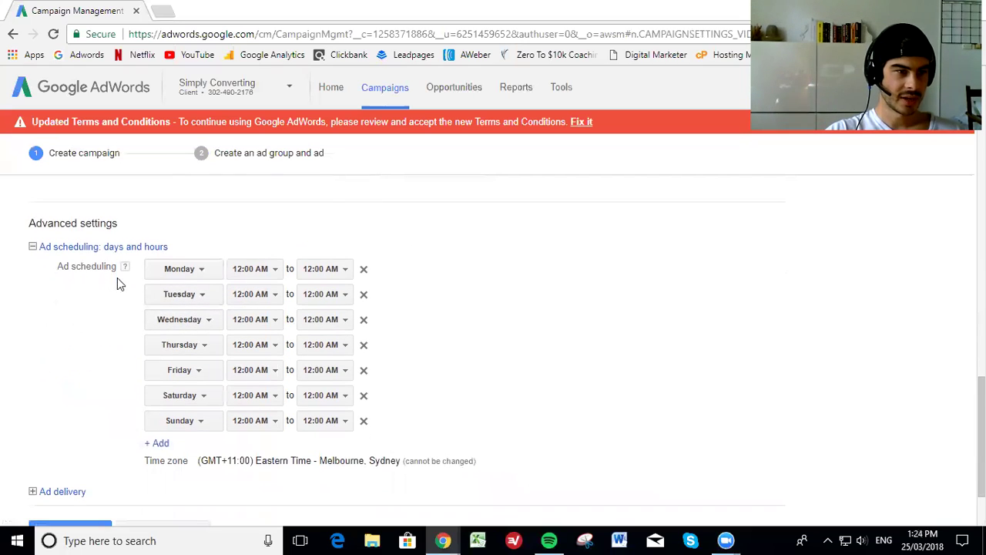
scroll(92, 289, "down", 2)
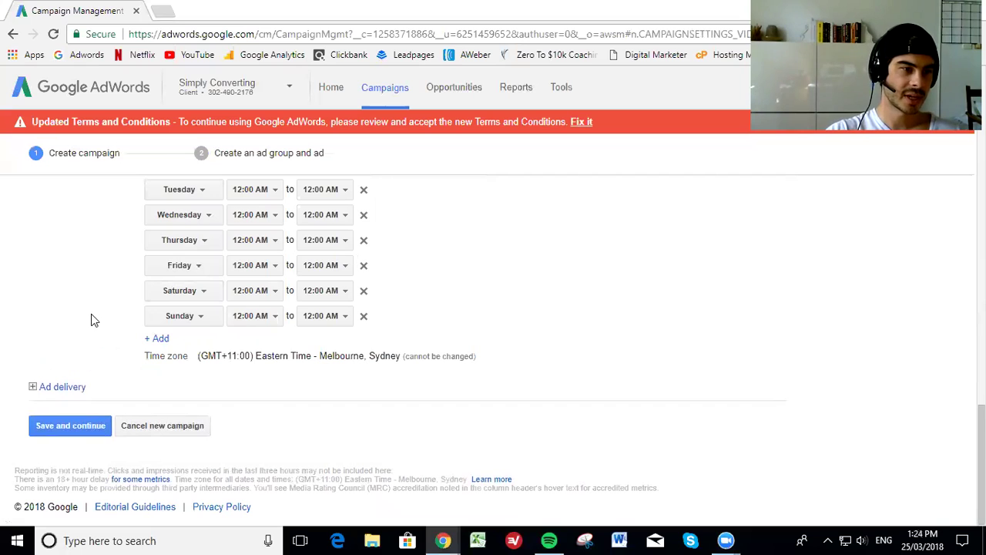
left_click(34, 392)
scroll(53, 359, "down", 1)
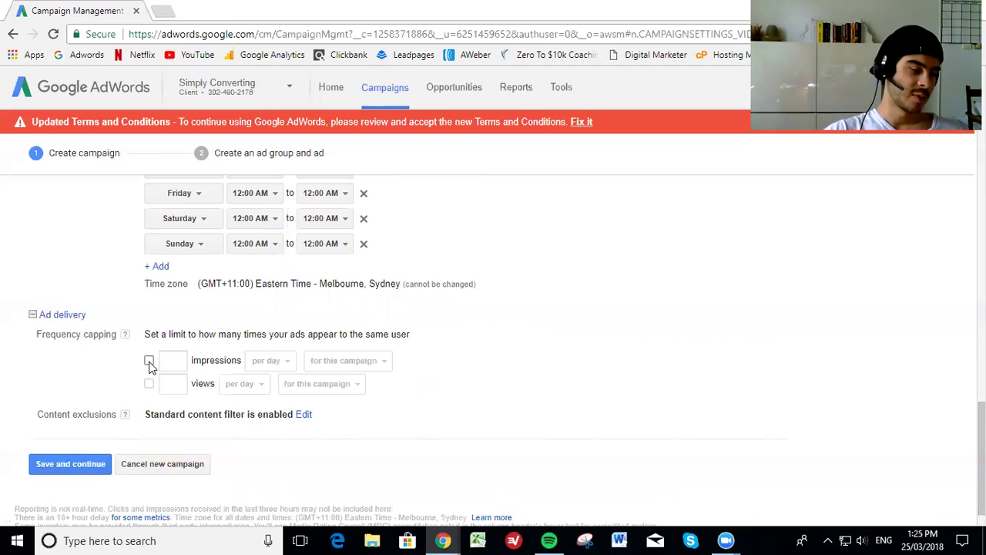
left_click(149, 362)
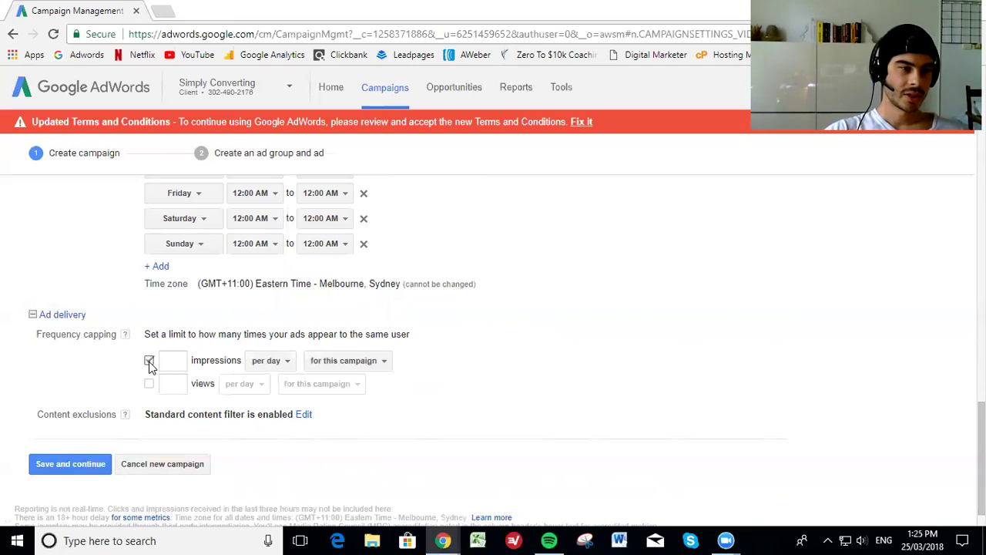
left_click(169, 357)
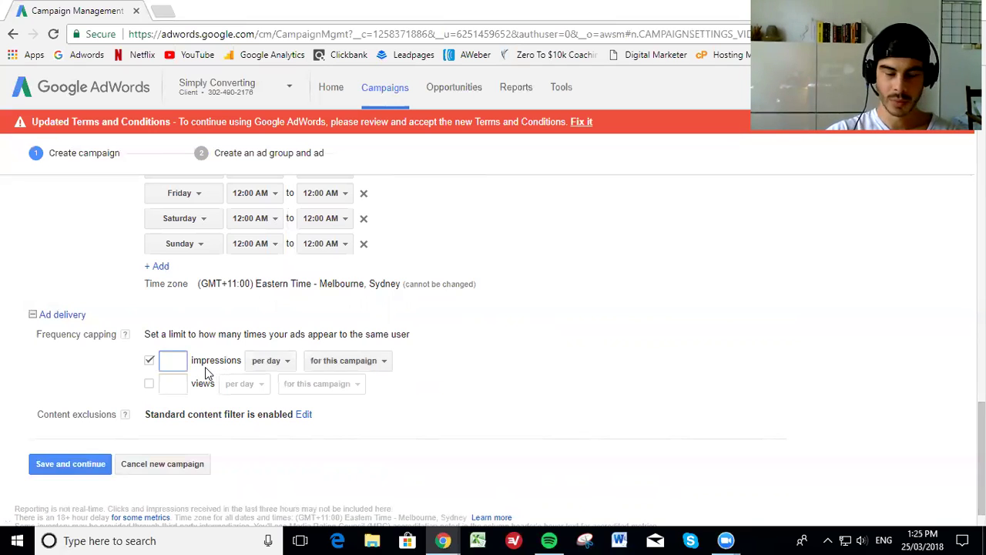
type("5")
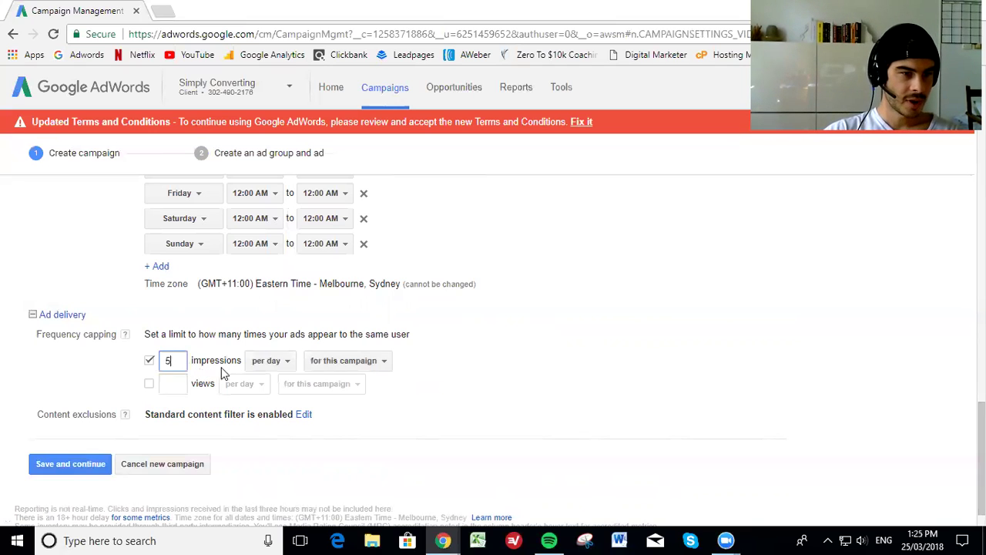
left_click(271, 362)
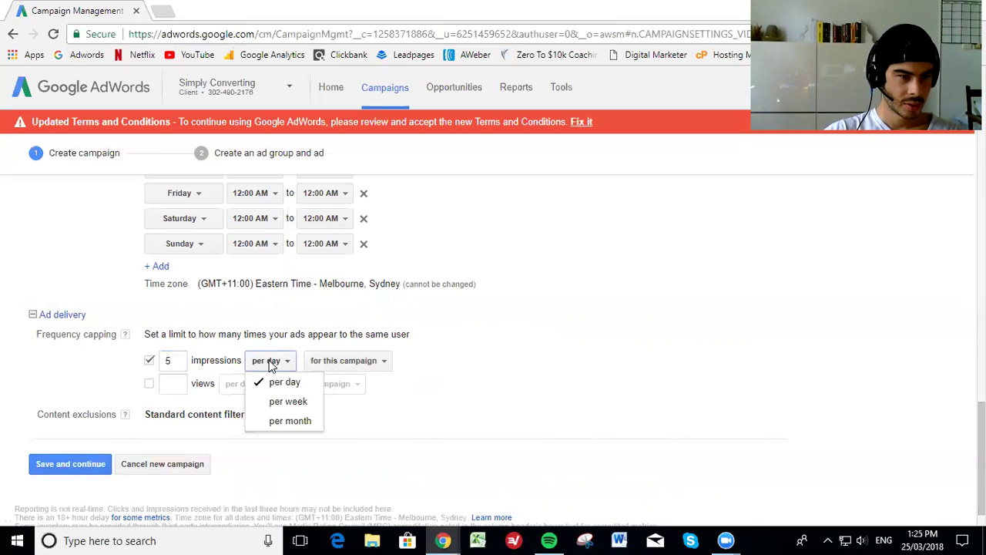
left_click(271, 400)
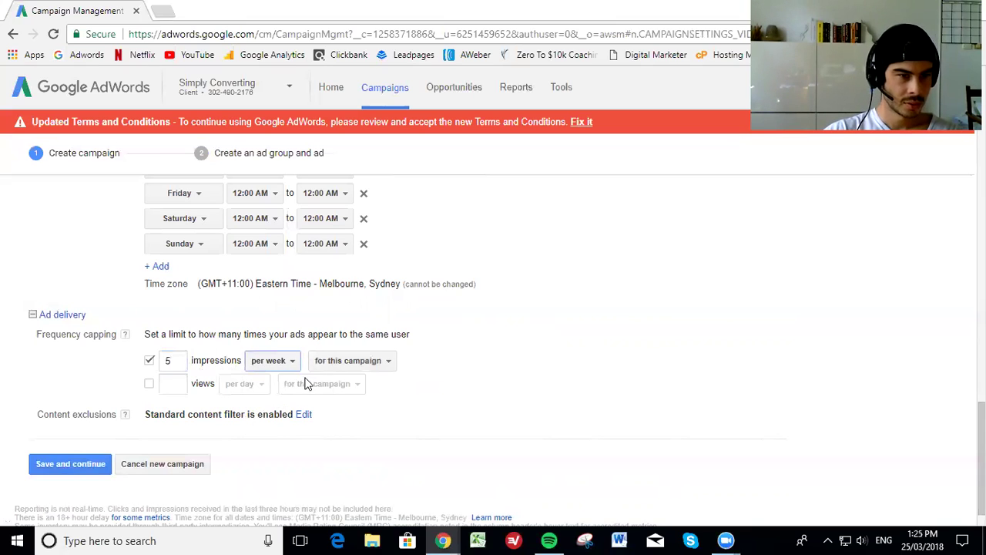
Add a frequency cap of 2 views per week for this campaign
left_click(149, 383)
left_click(173, 384)
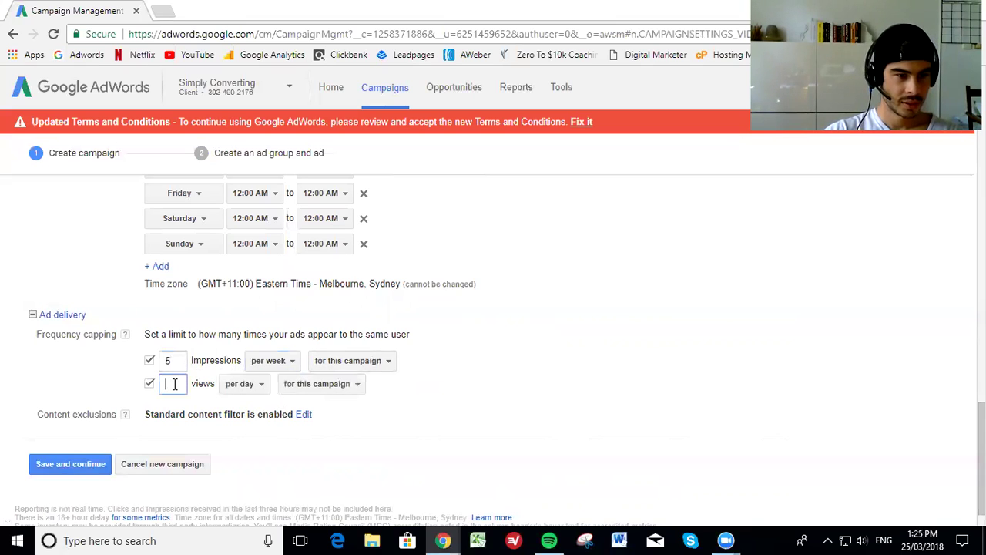
type("2")
left_click(242, 385)
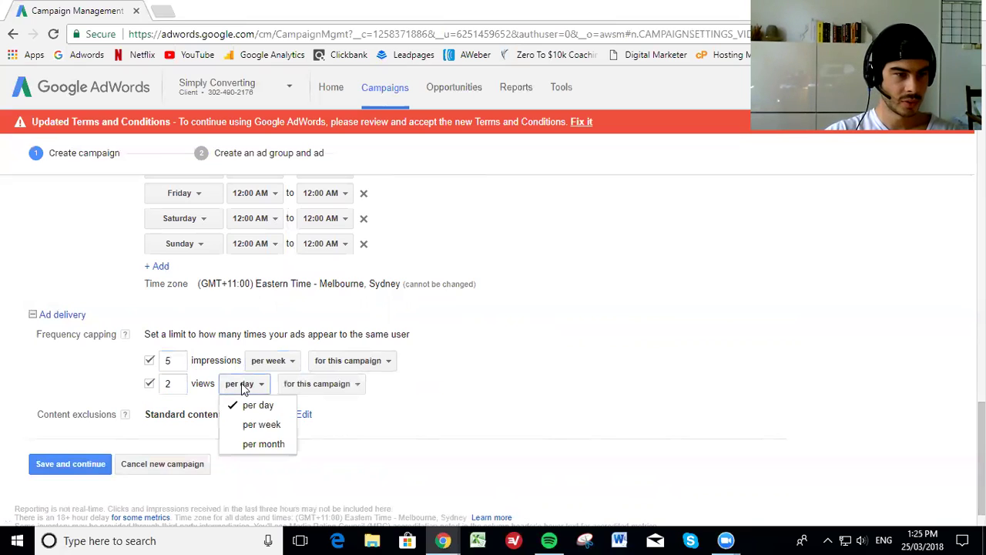
left_click(266, 424)
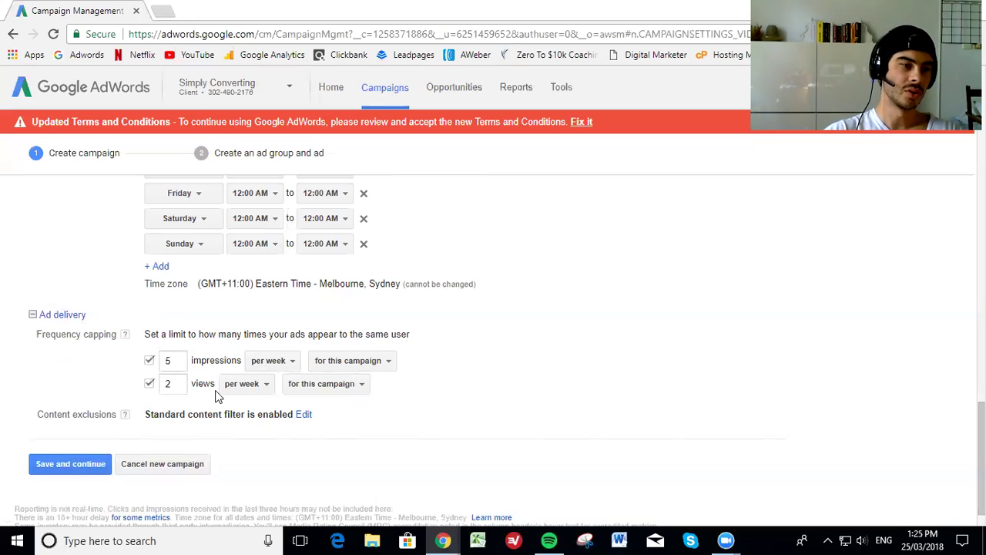
Edit the content exclusions to opt out of all five sensitive subjects, from Tragedy and conflict to Profanity & rough language
scroll(91, 369, "down", 1)
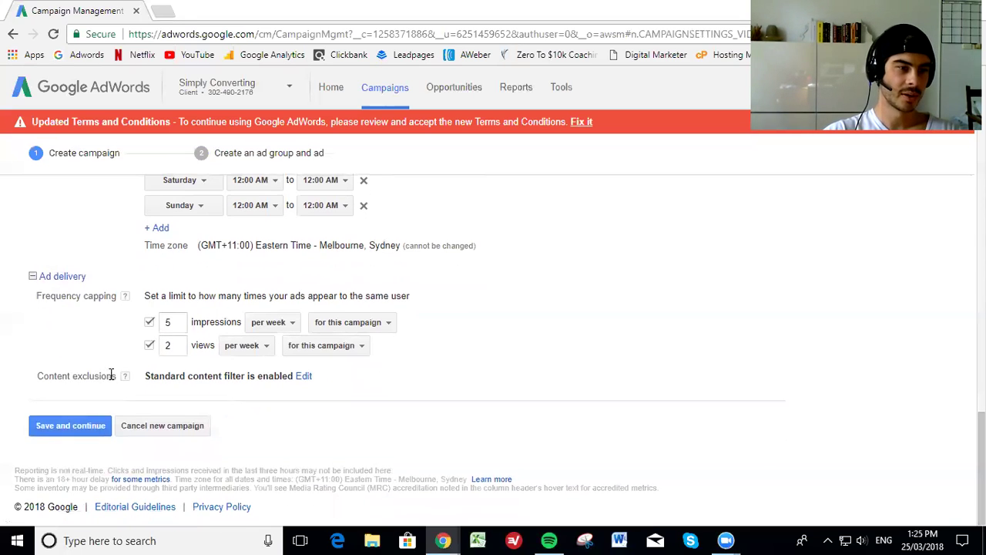
left_click(305, 376)
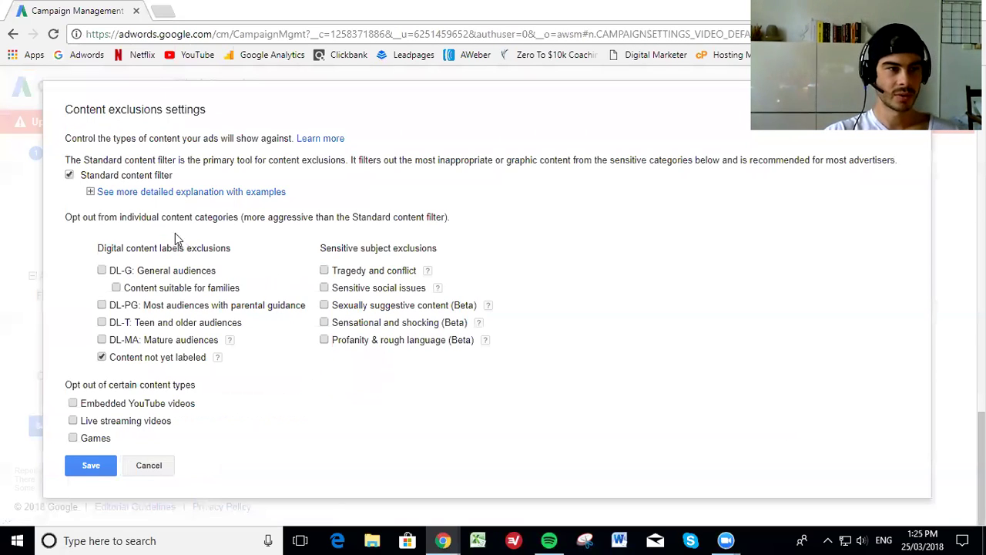
left_click(324, 271)
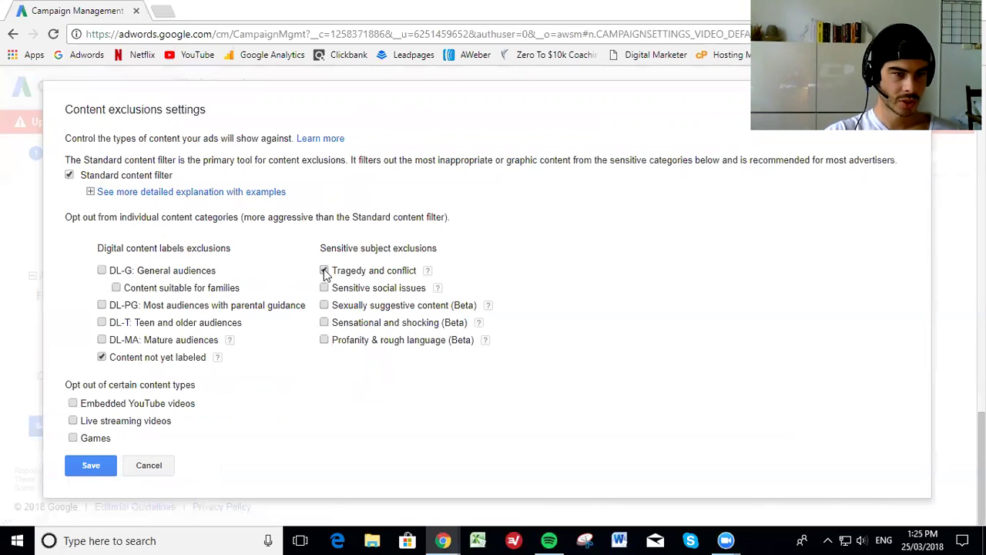
left_click(323, 287)
left_click(323, 305)
left_click(324, 341)
left_click(325, 324)
left_click(326, 307)
left_click(325, 305)
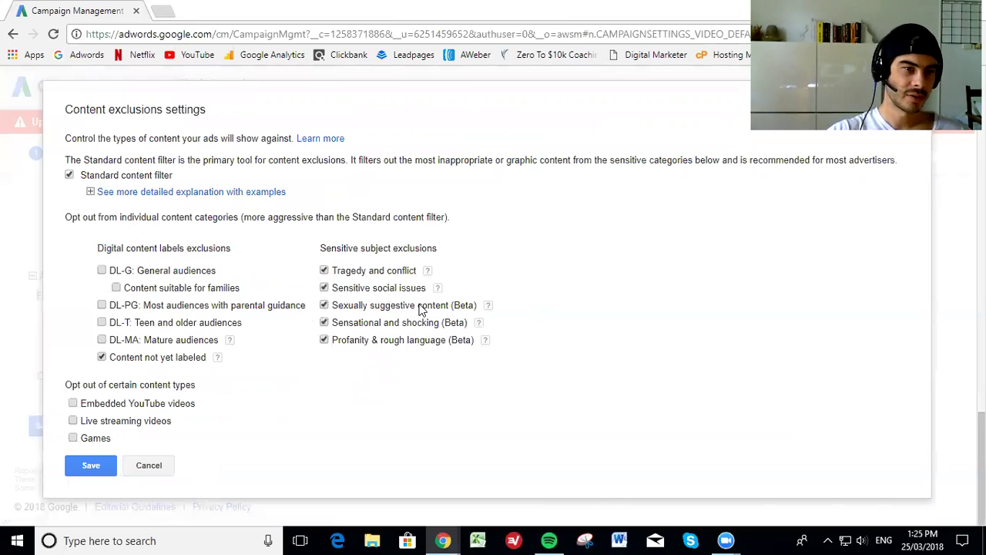
Also exclude the DL-T and DL-MA content labels plus embedded YouTube videos, live streaming videos and games, and save the exclusions
left_click(102, 340)
left_click(101, 322)
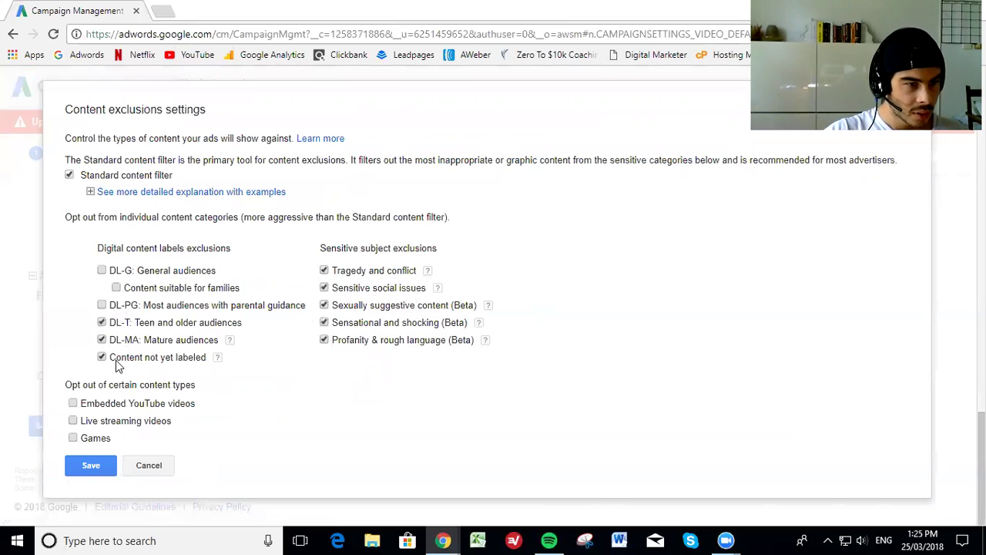
left_click(72, 403)
left_click(73, 421)
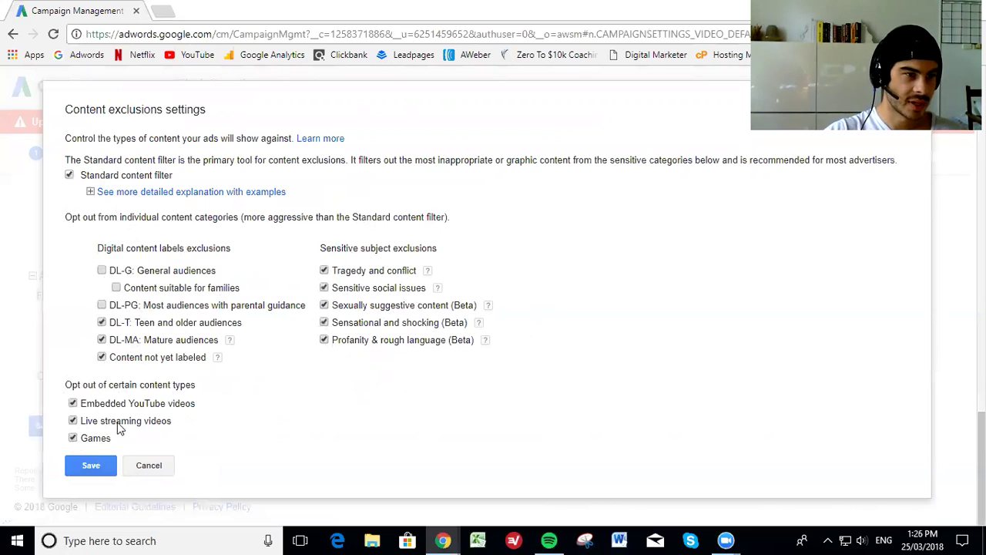
left_click(95, 462)
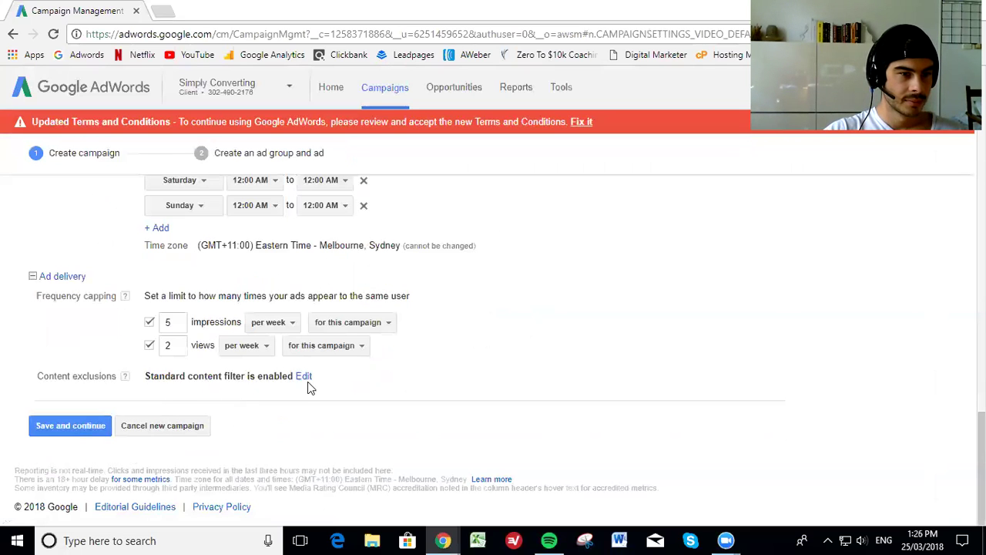
Recheck and save the content exclusions, and save the campaign to continue to creating the ad group and ad
left_click(304, 377)
left_click(93, 462)
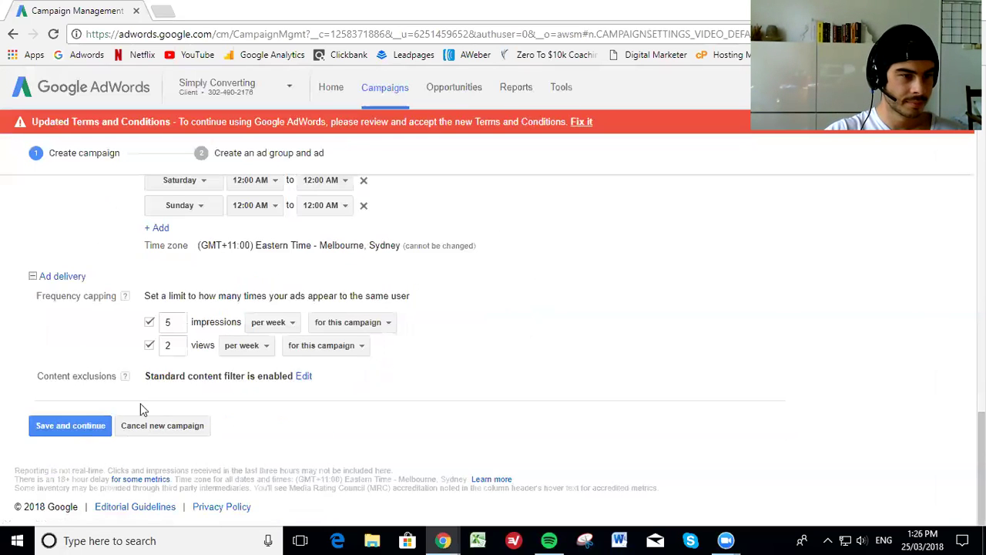
left_click(79, 428)
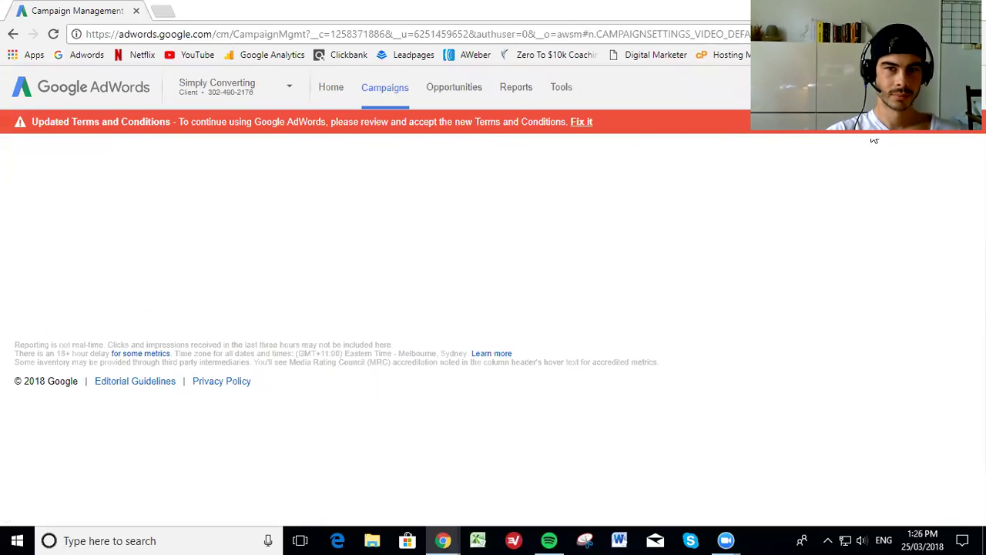
Name the ad group "test ad group youtube"
scroll(194, 221, "down", 1)
left_click_drag(249, 246, 139, 249)
type("t")
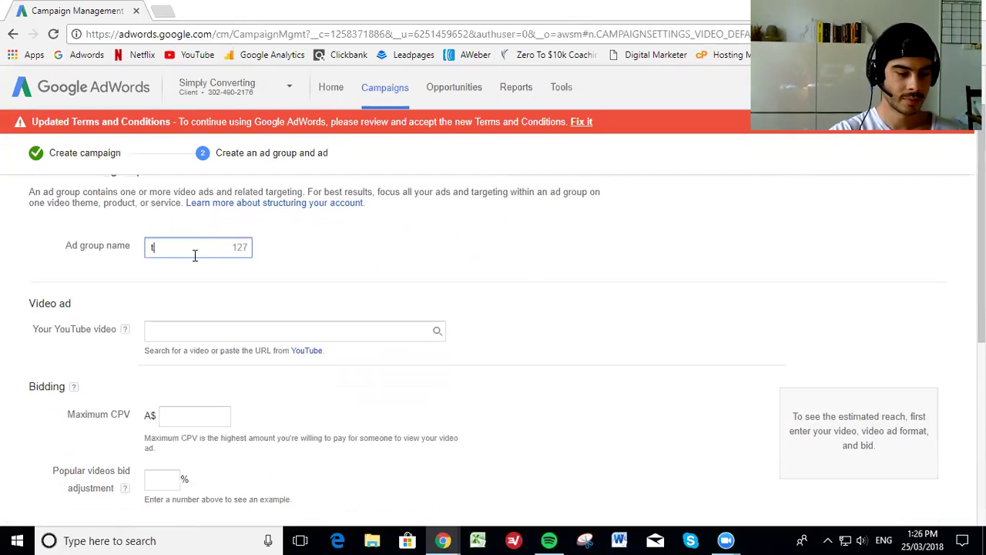
type("est ad group ")
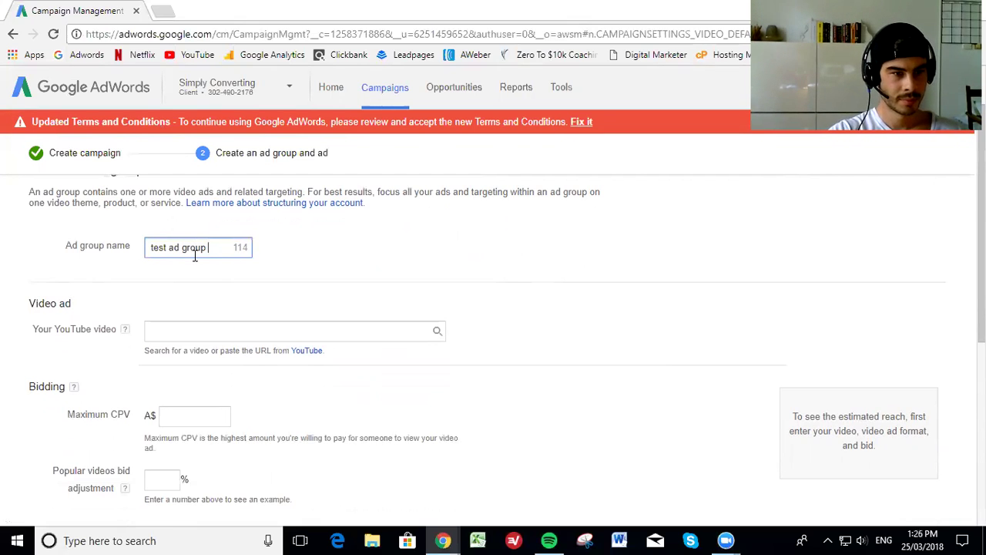
type("youtube")
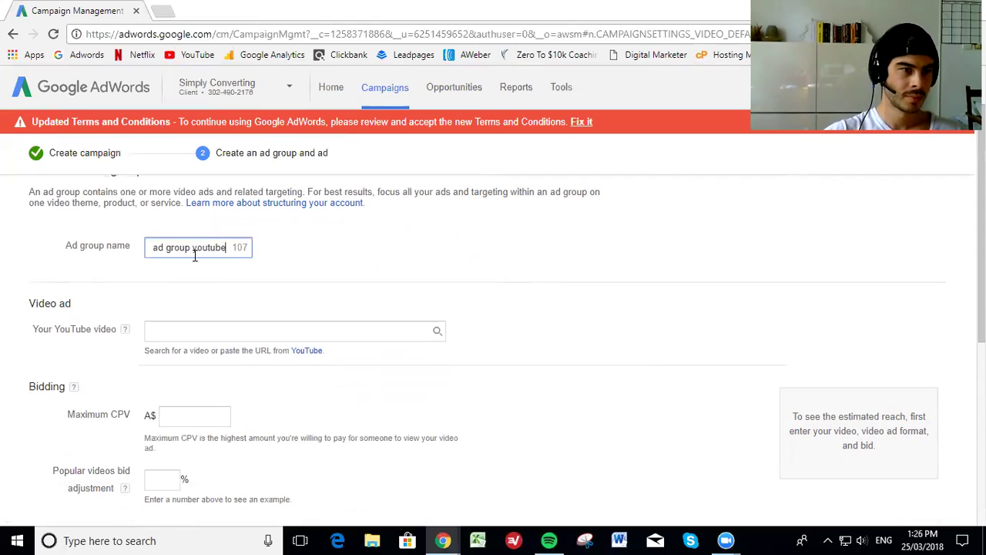
left_click(283, 245)
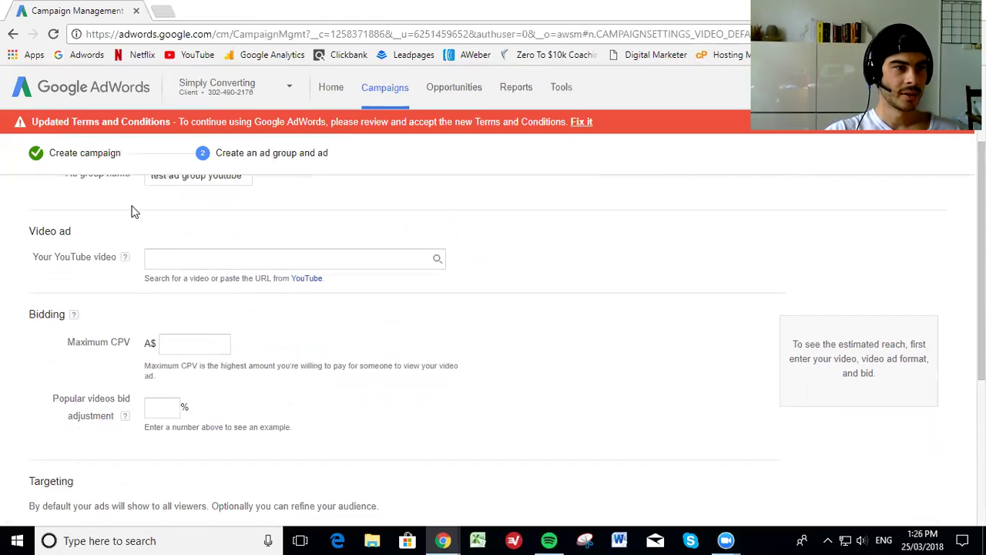
left_click_drag(72, 245, 110, 247)
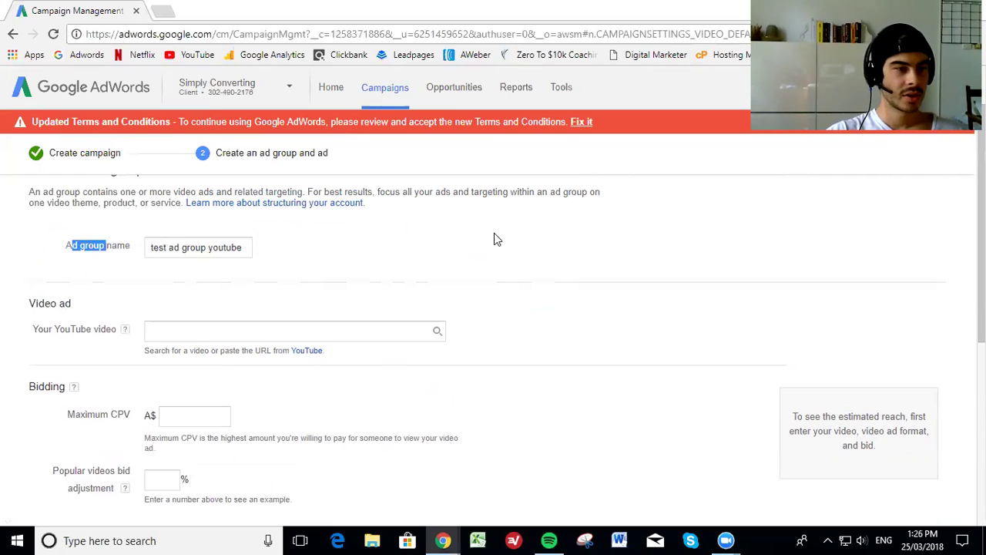
Add the YouTube video "How to create a LAL audience" by its copied URL and choose the In-stream ad format
left_click(182, 330)
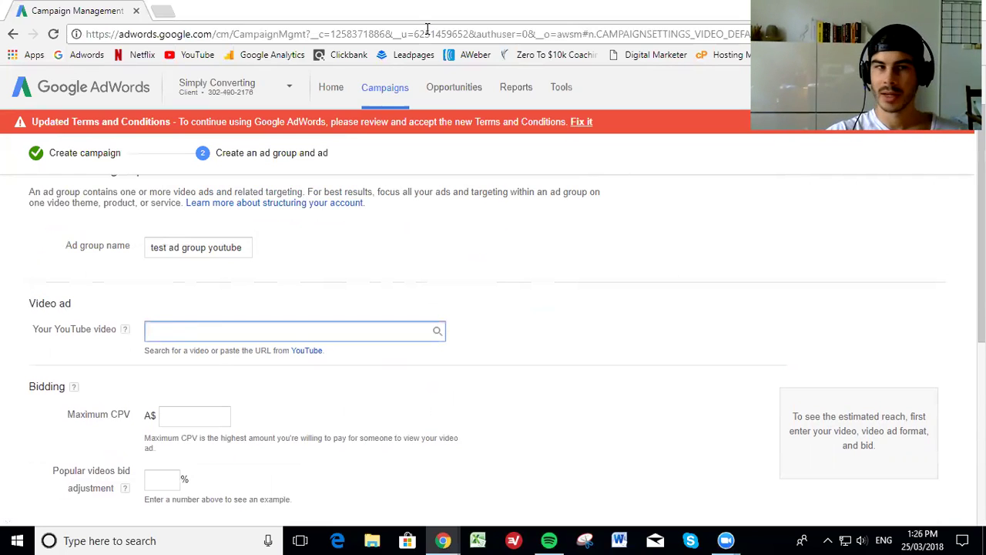
left_click(445, 540)
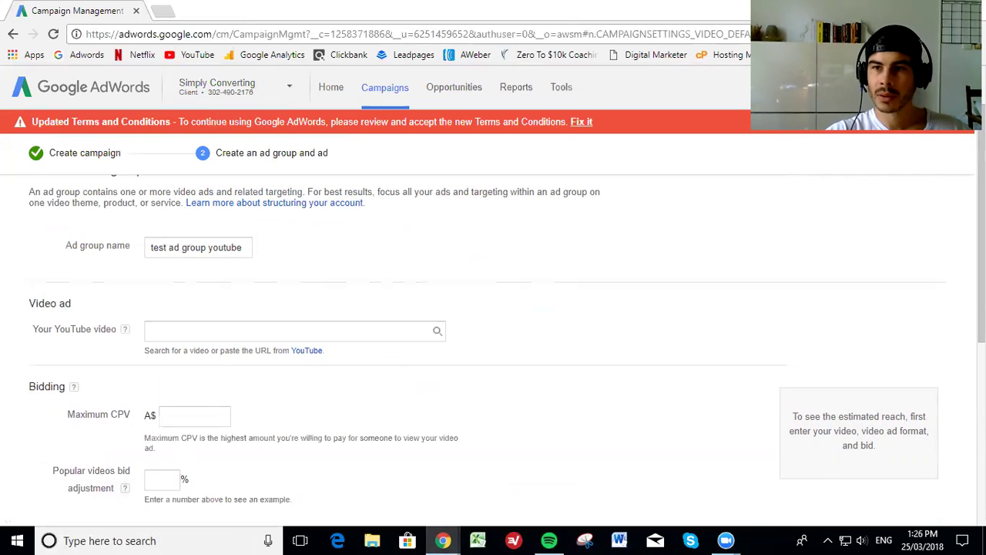
left_click(191, 330)
key("ctrl+v")
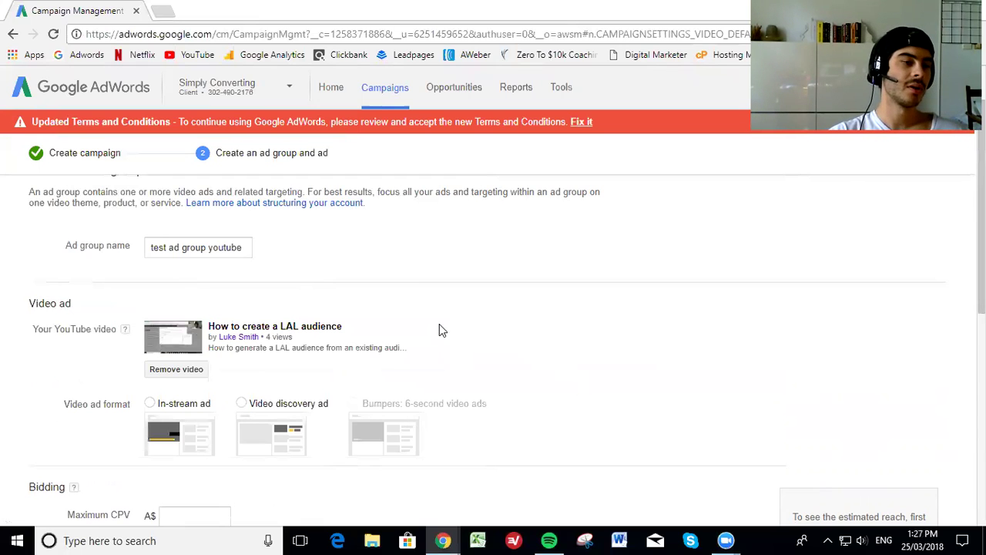
scroll(422, 308, "down", 1)
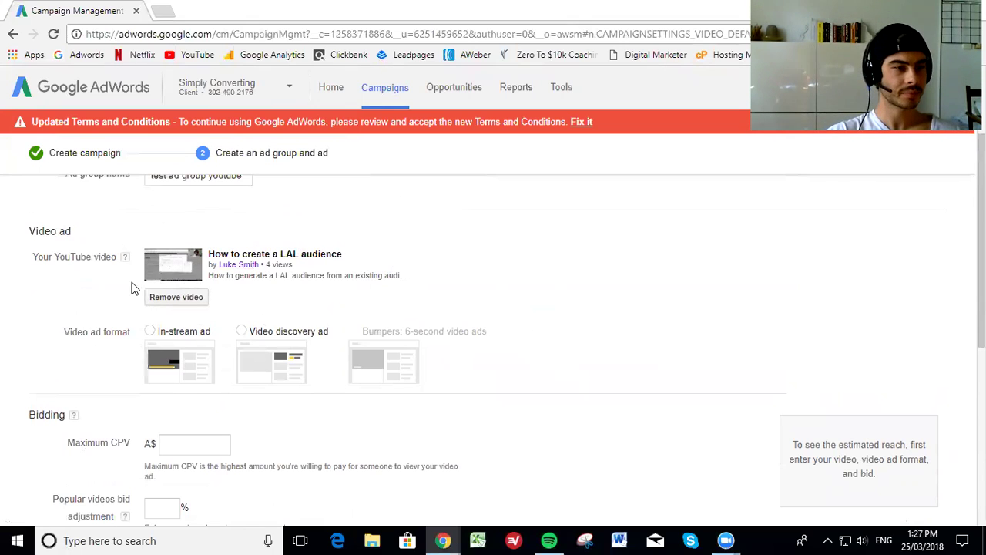
left_click(150, 332)
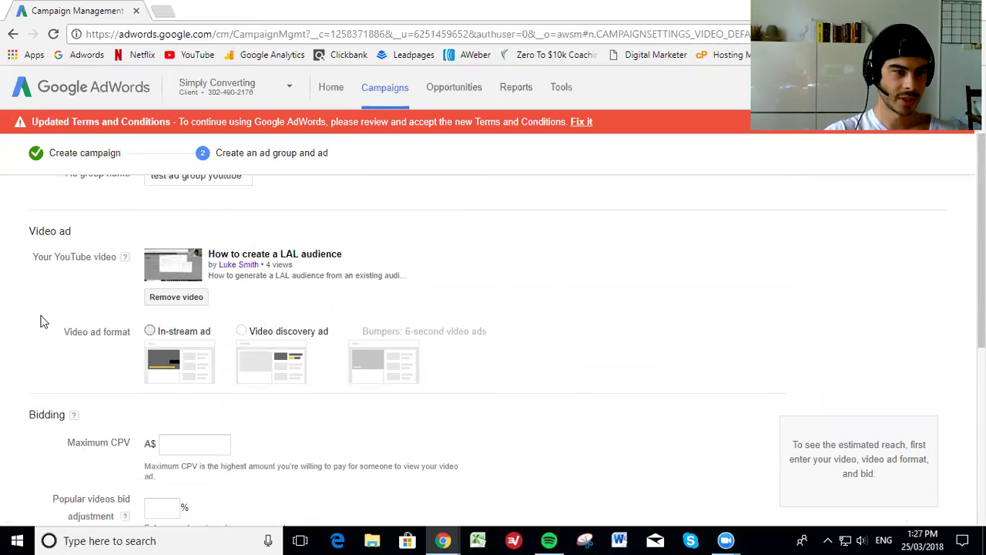
scroll(575, 428, "down", 1)
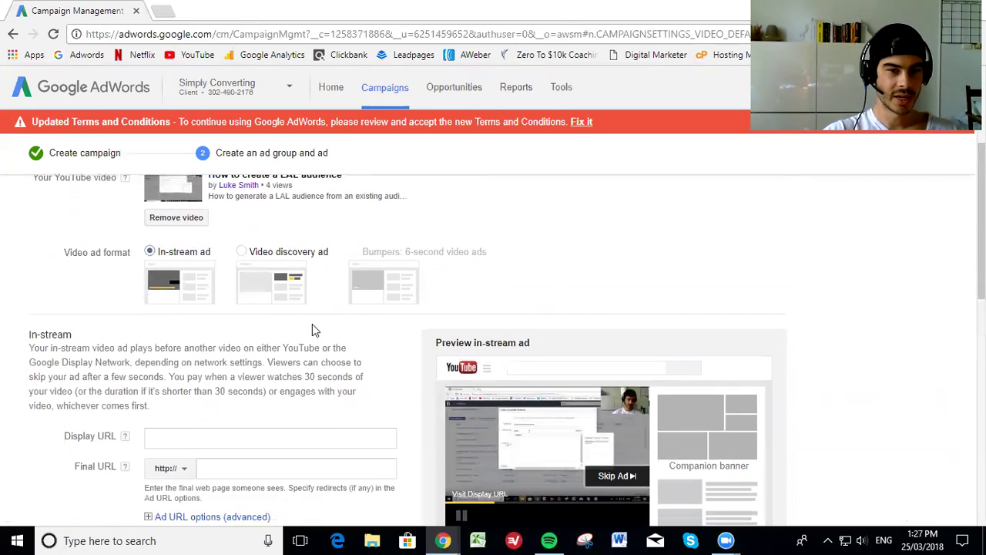
scroll(530, 373, "down", 2)
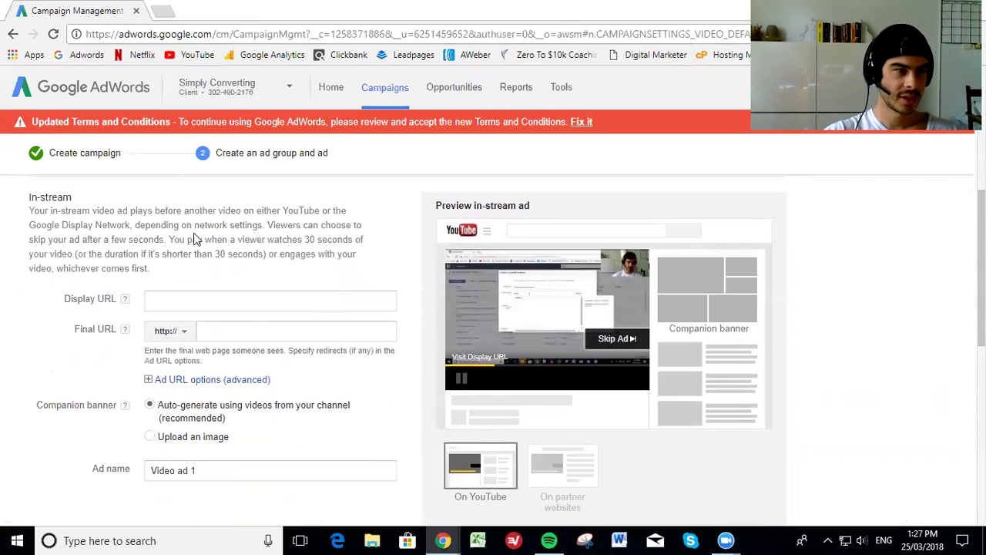
scroll(154, 293, "up", 1)
left_click(188, 373)
type("www.simpl")
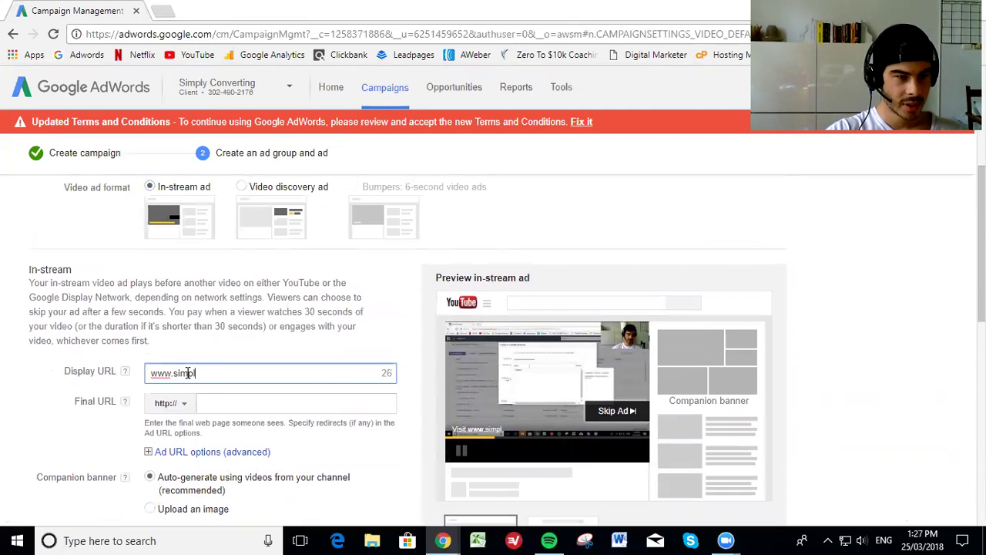
type("yconverting.v")
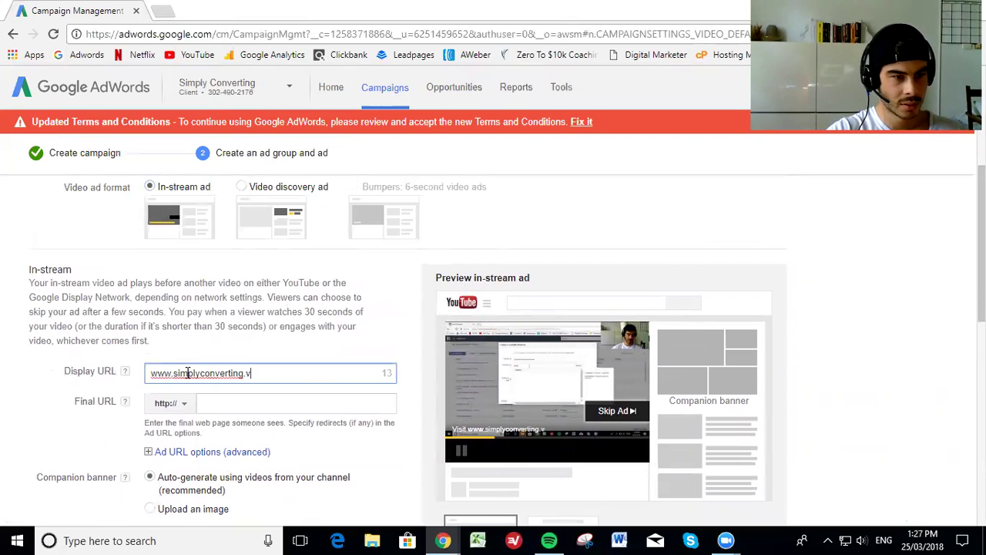
key("BackSpace")
type("com")
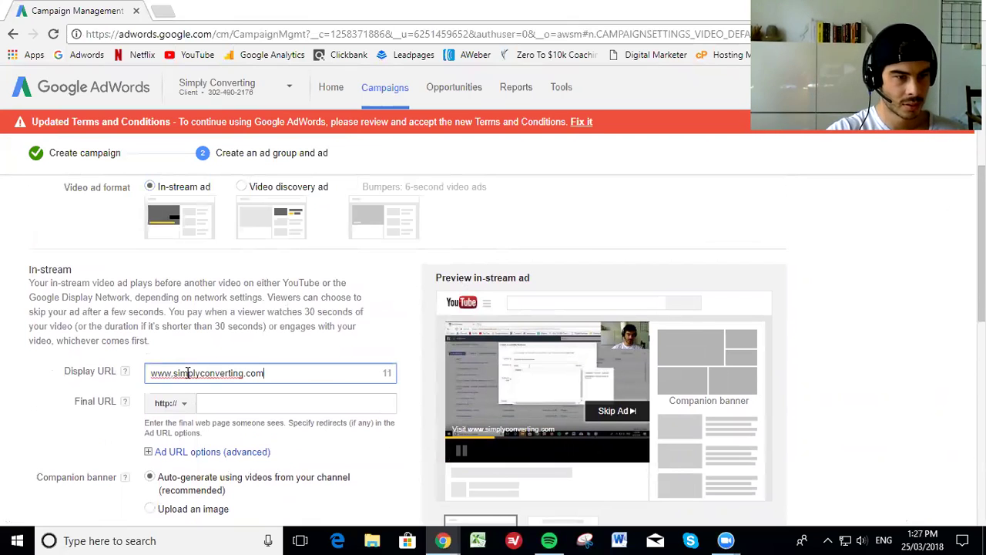
left_click(231, 403)
type("www.simplyconverting.com")
left_click(338, 404)
left_click_drag(333, 404, 189, 408)
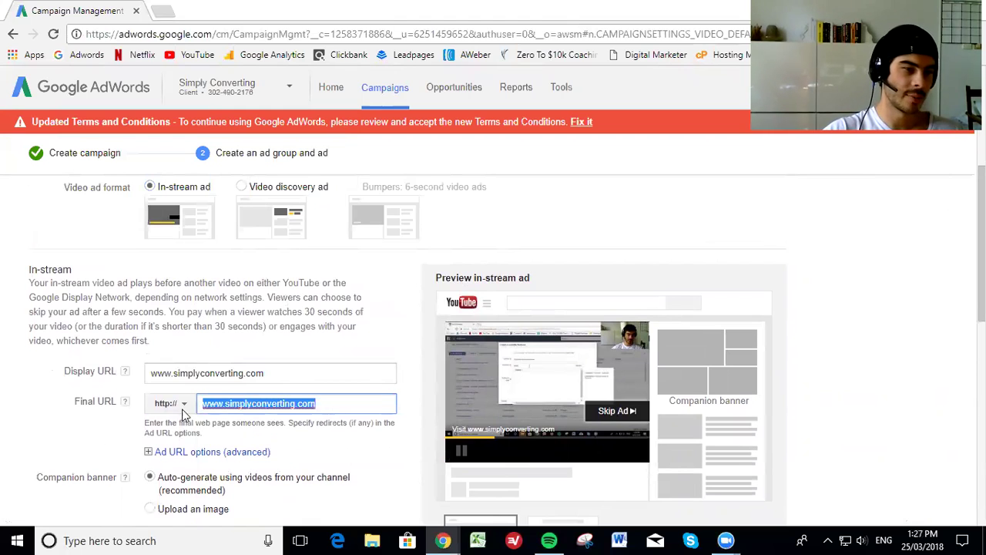
left_click(206, 354)
scroll(335, 351, "down", 2)
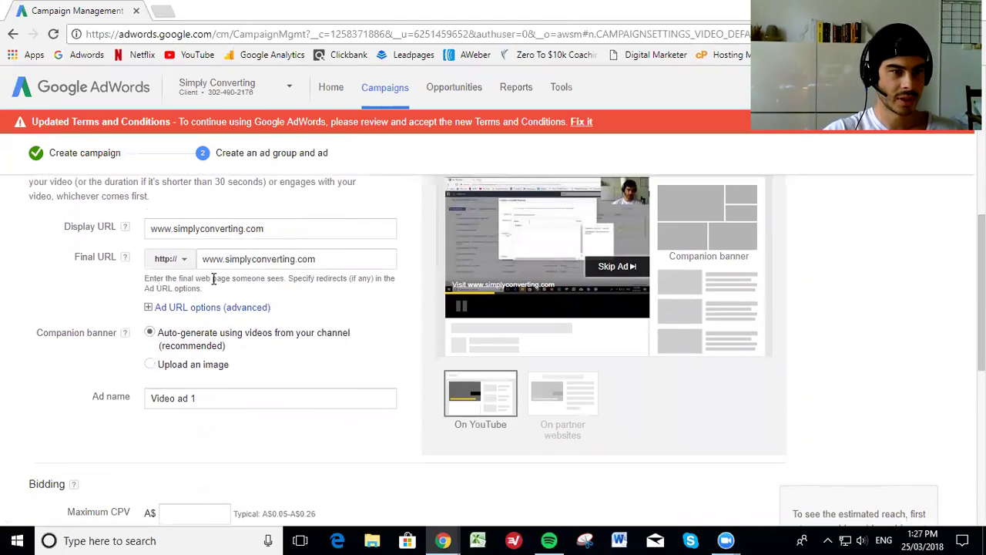
Name the ad "How to create a LAL audience", keeping the auto-generated companion banner
scroll(722, 284, "up", 1)
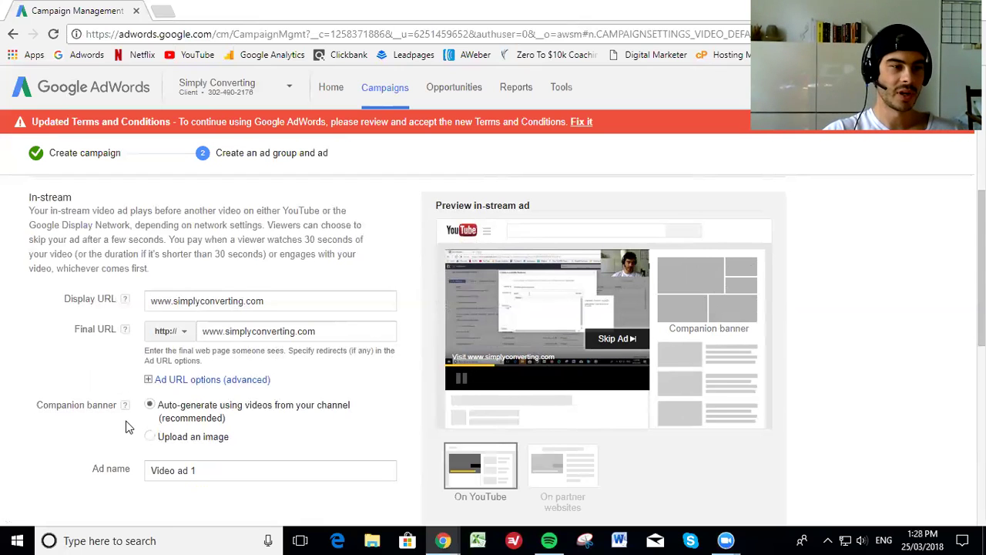
scroll(540, 369, "down", 1)
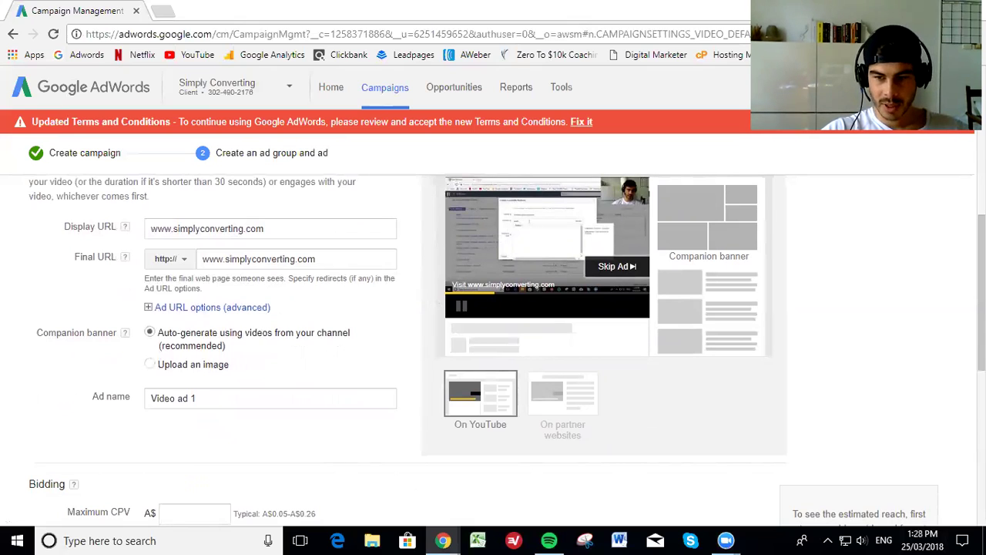
left_click_drag(214, 399, 140, 403)
type("How to create a LAL audience")
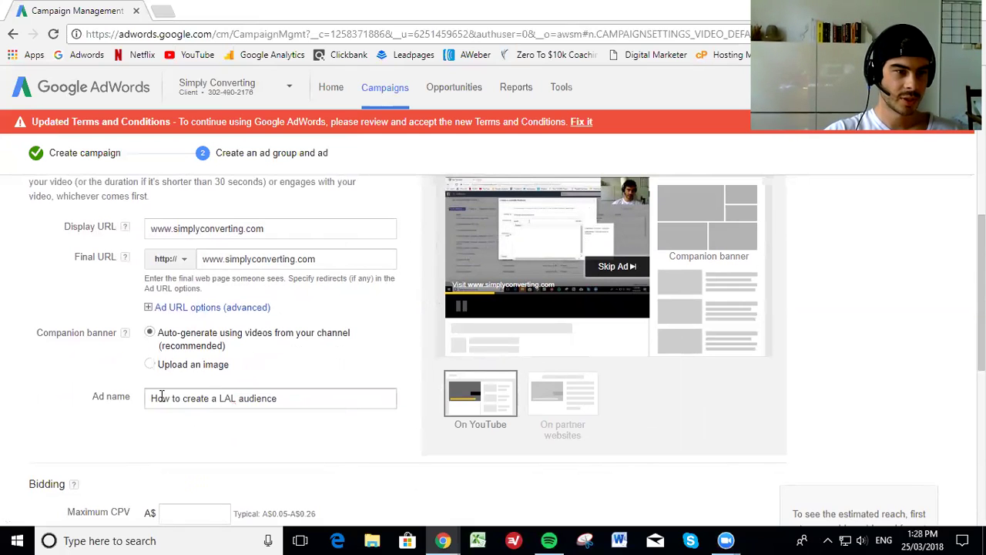
Set the ad group's maximum CPV bid to A$0.10
scroll(70, 393, "down", 1)
scroll(74, 389, "down", 2)
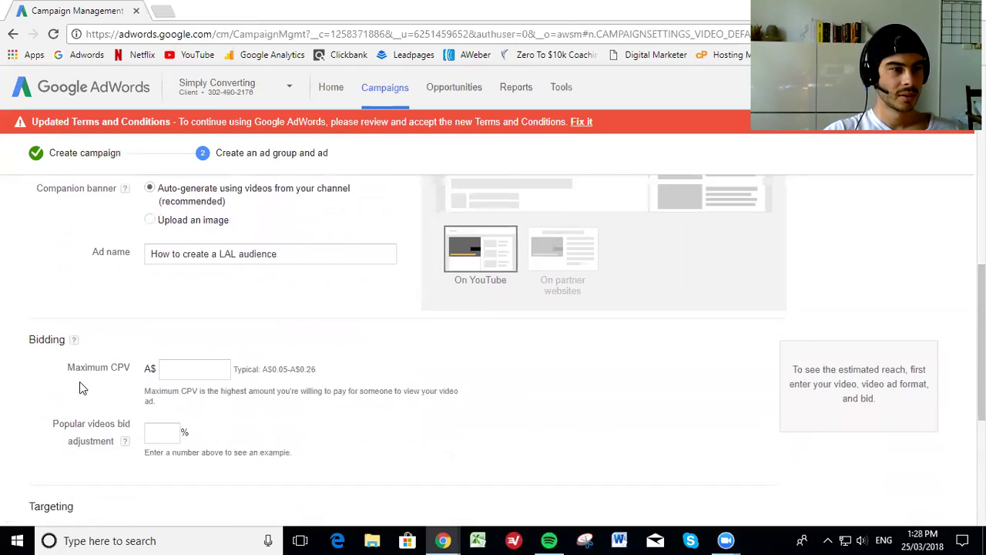
left_click(194, 300)
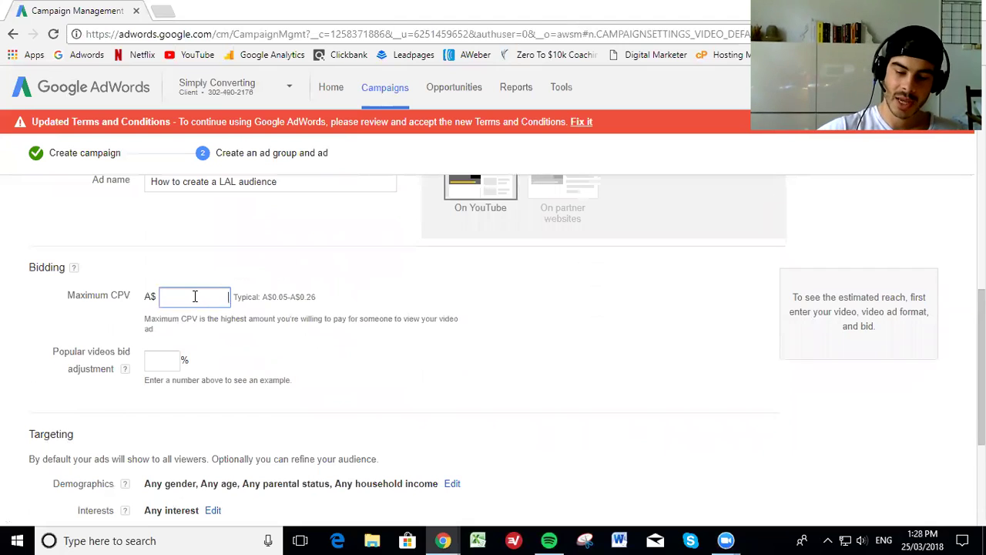
type("0.00")
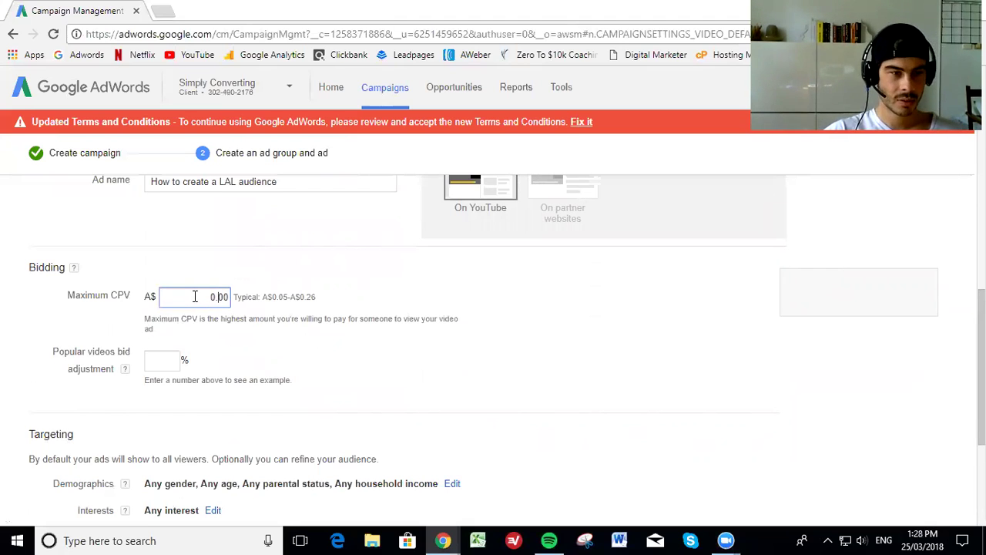
key("BackSpace")
key("BackSpace")
type("10")
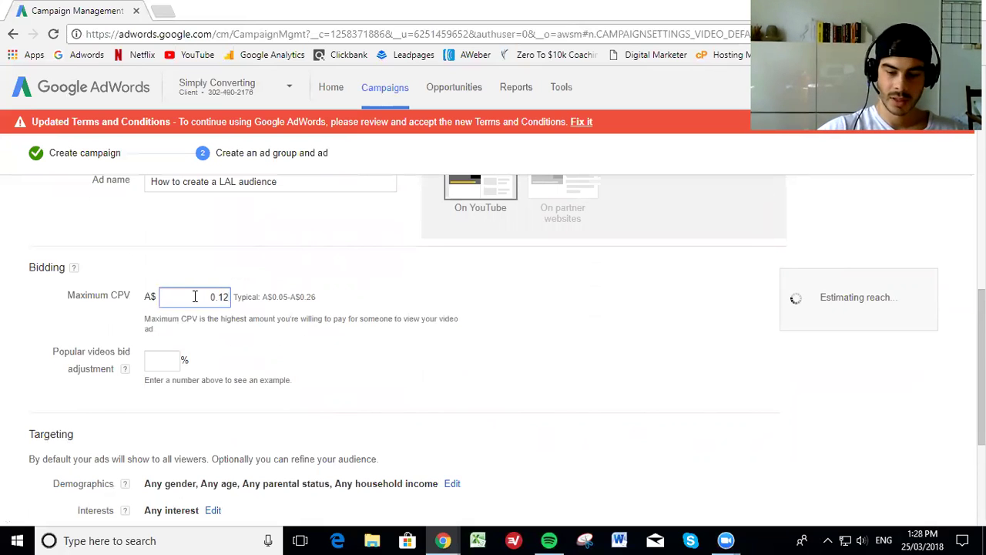
left_click(331, 281)
Set the popular videos bid adjustment to 10%
scroll(301, 283, "down", 1)
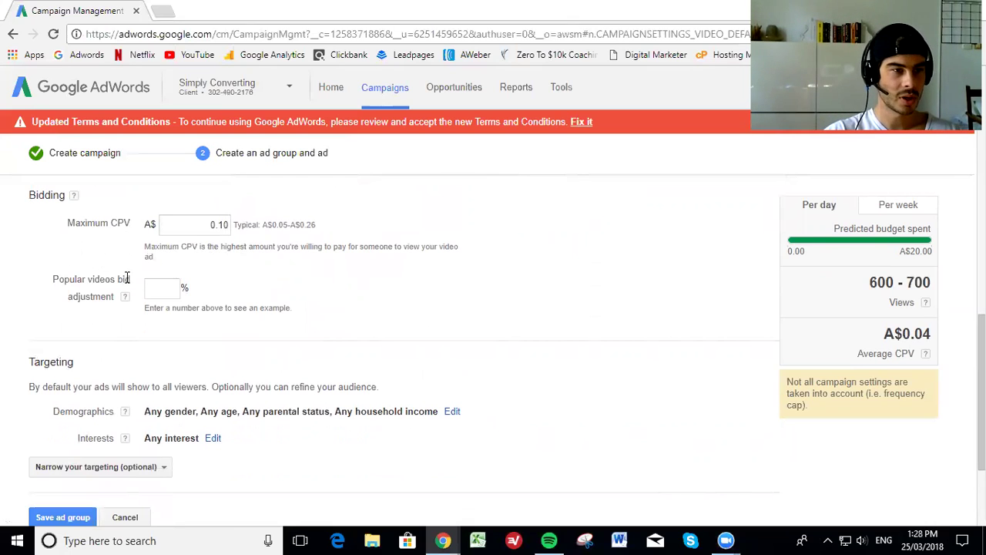
left_click(164, 287)
type("10")
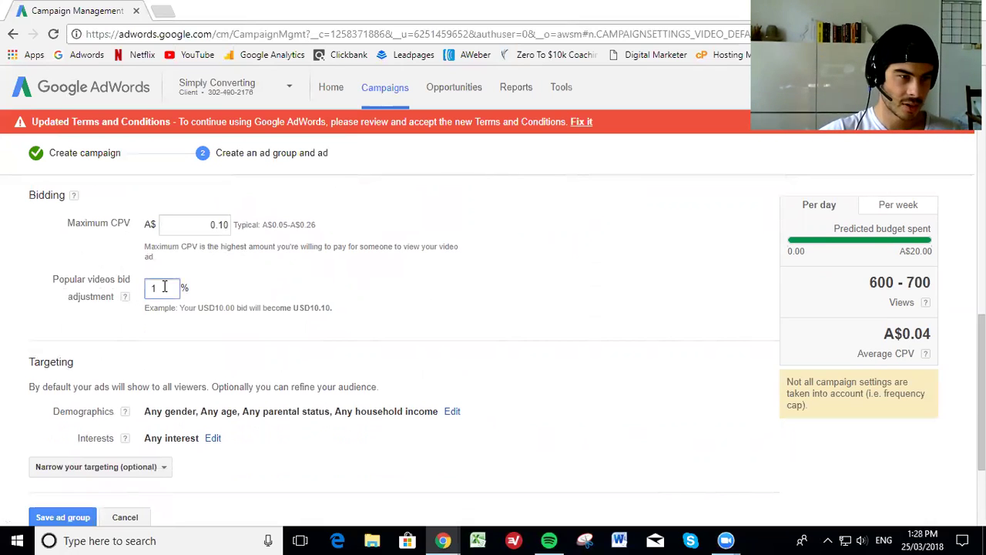
left_click(217, 269)
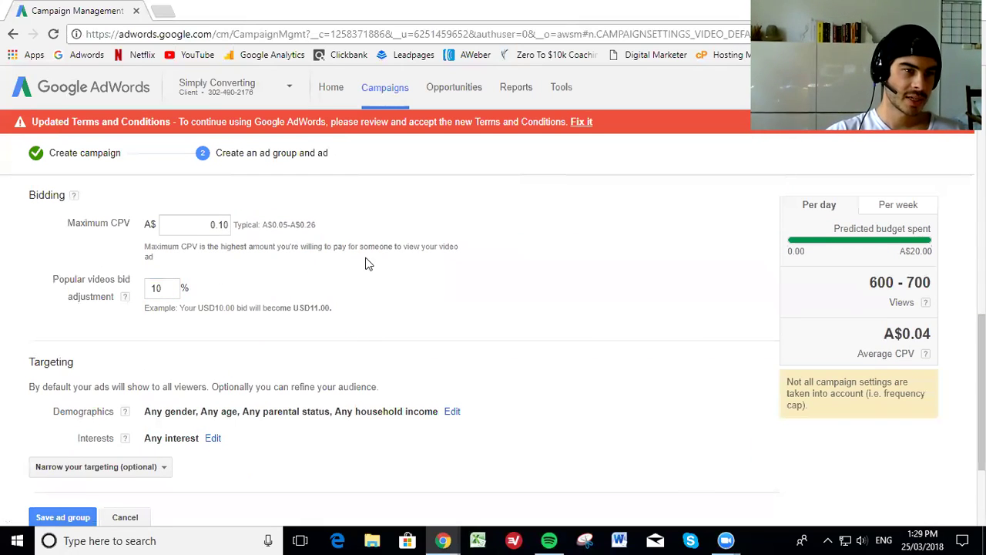
double_click(158, 288)
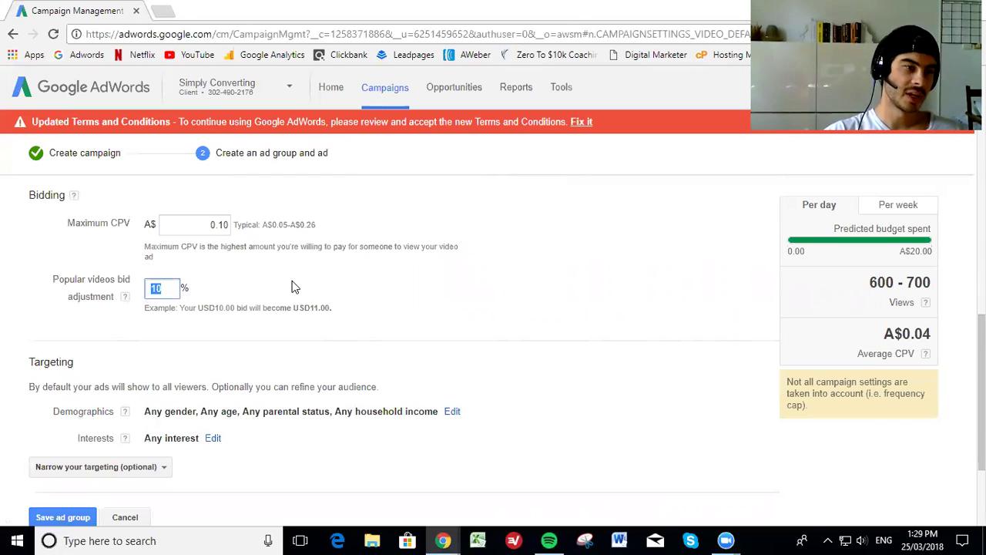
left_click(363, 285)
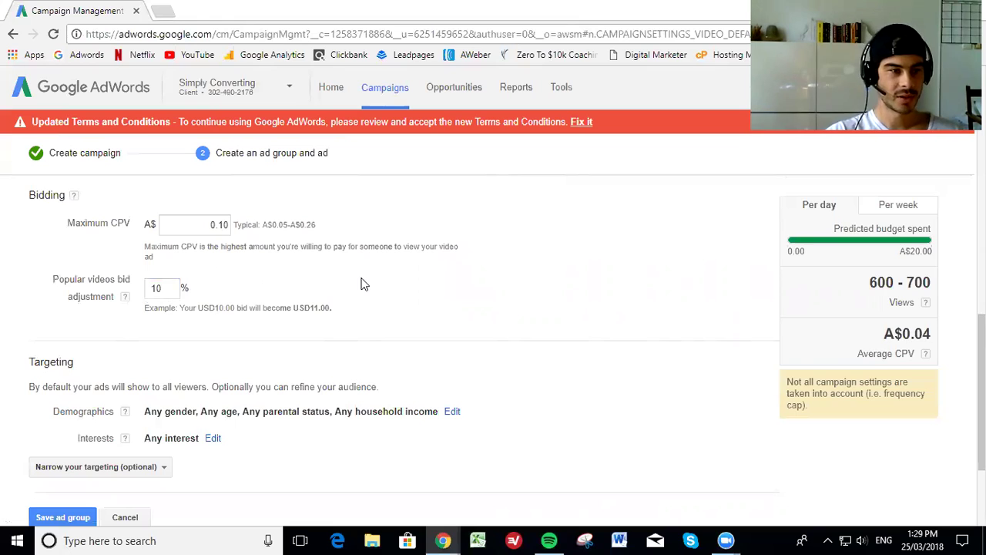
Edit the ad group's demographics and restrict gender targeting to Male, excluding Female and Unknown
scroll(362, 285, "down", 1)
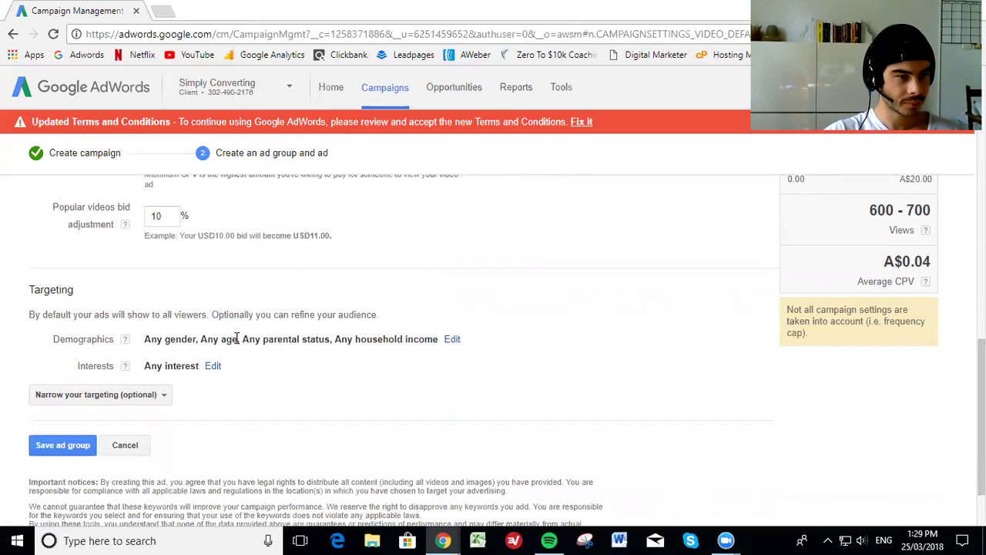
left_click(453, 339)
scroll(286, 334, "down", 1)
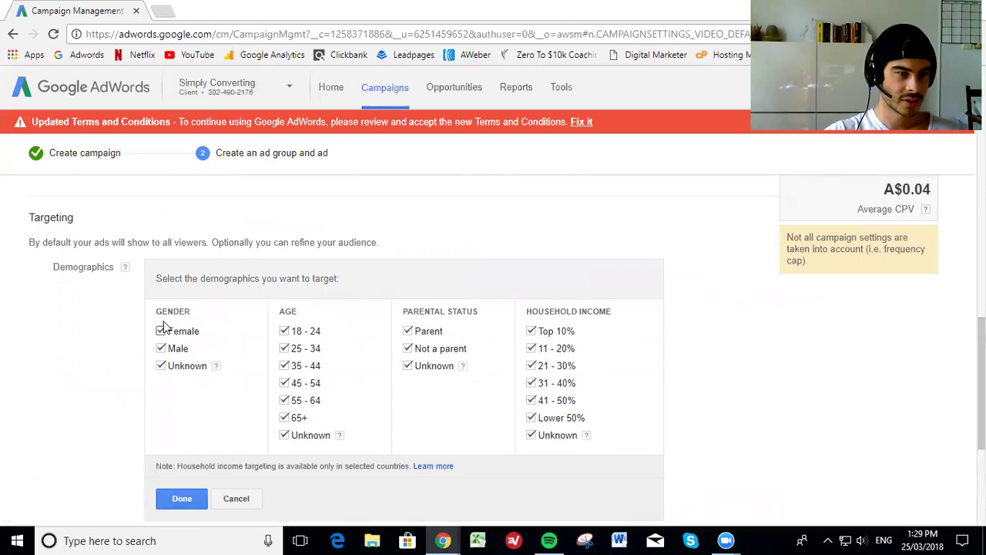
left_click(161, 331)
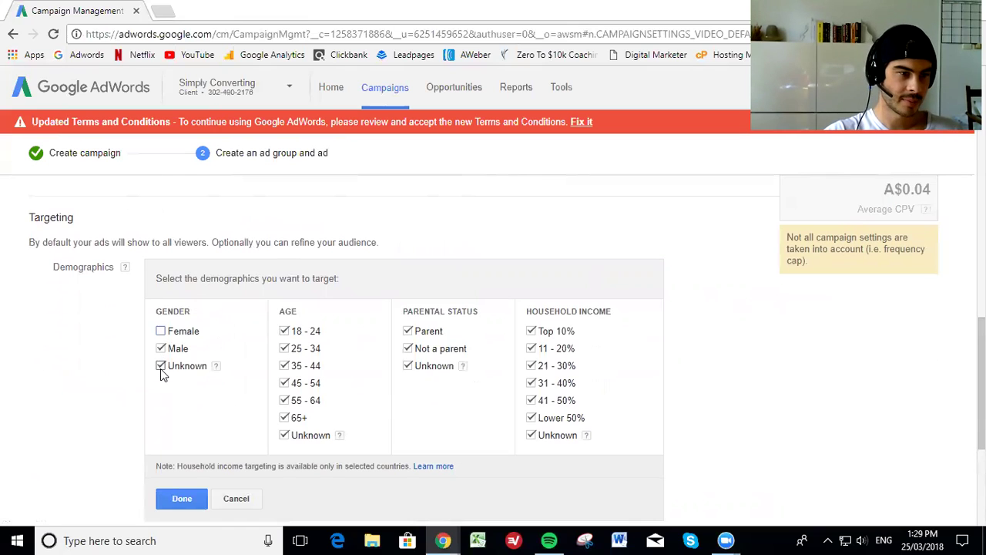
left_click(160, 367)
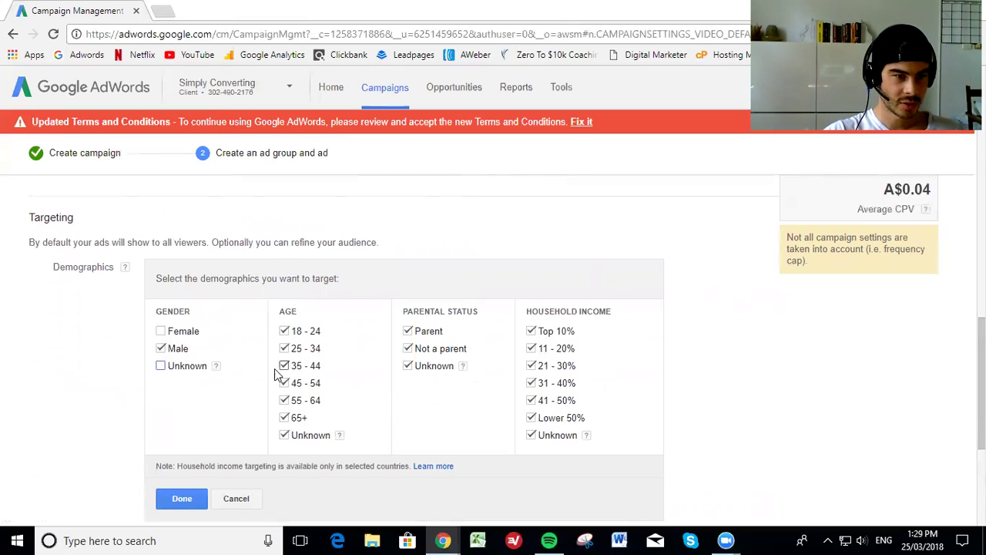
Limit age targeting to 25 - 34, 35 - 44 and 45 - 54, and apply the demographic selection
left_click(285, 332)
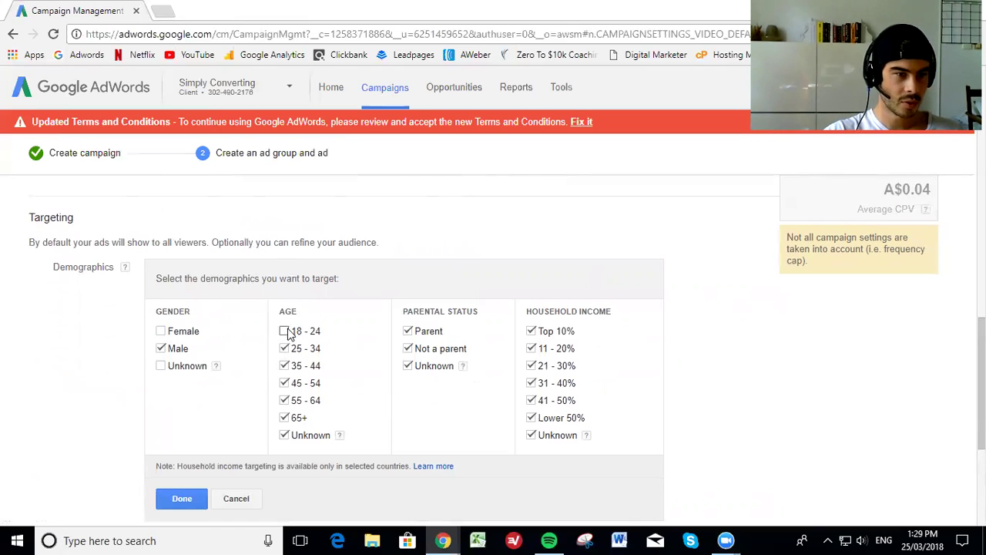
left_click(284, 400)
left_click(284, 417)
left_click(285, 437)
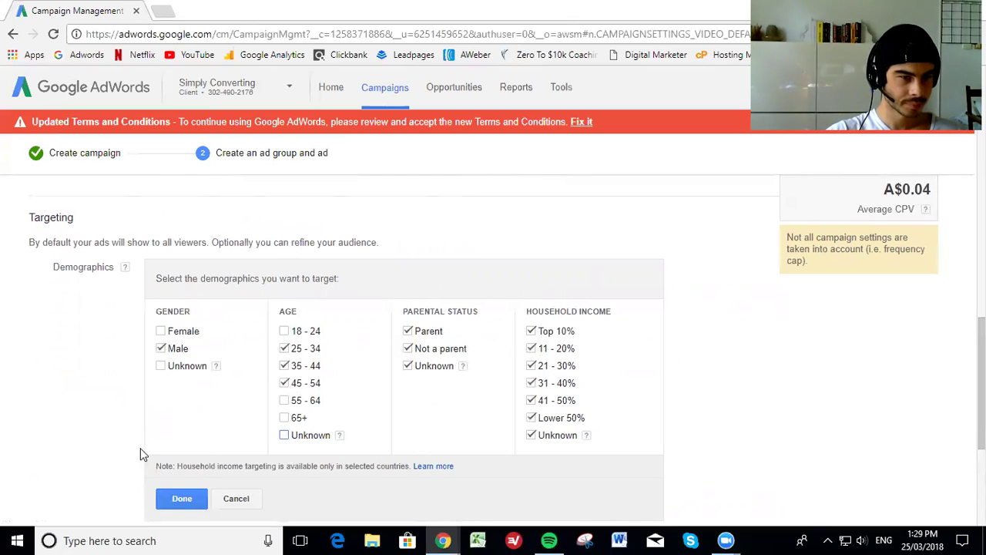
left_click(193, 498)
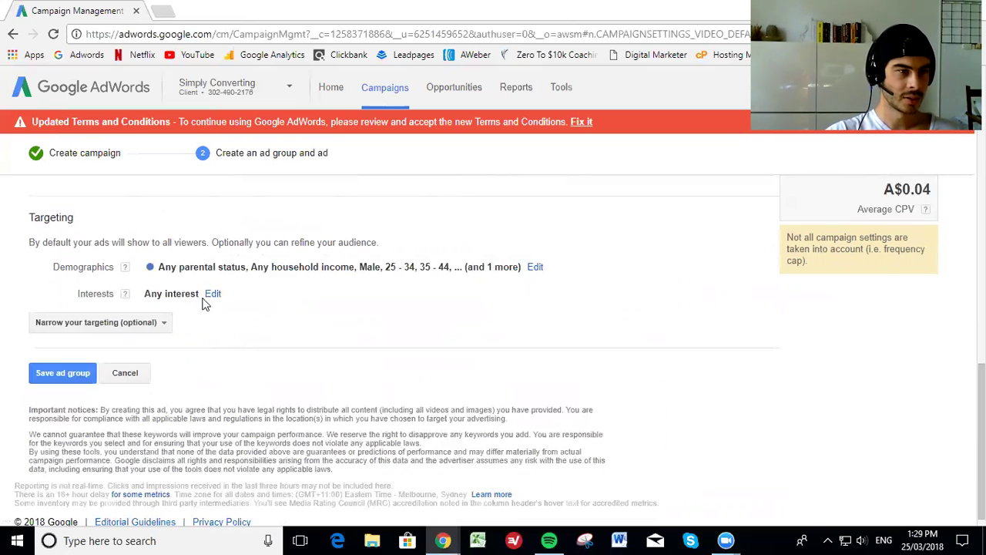
Check the demographics summary and save the ad group with any interest targeted
left_click_drag(360, 267, 452, 267)
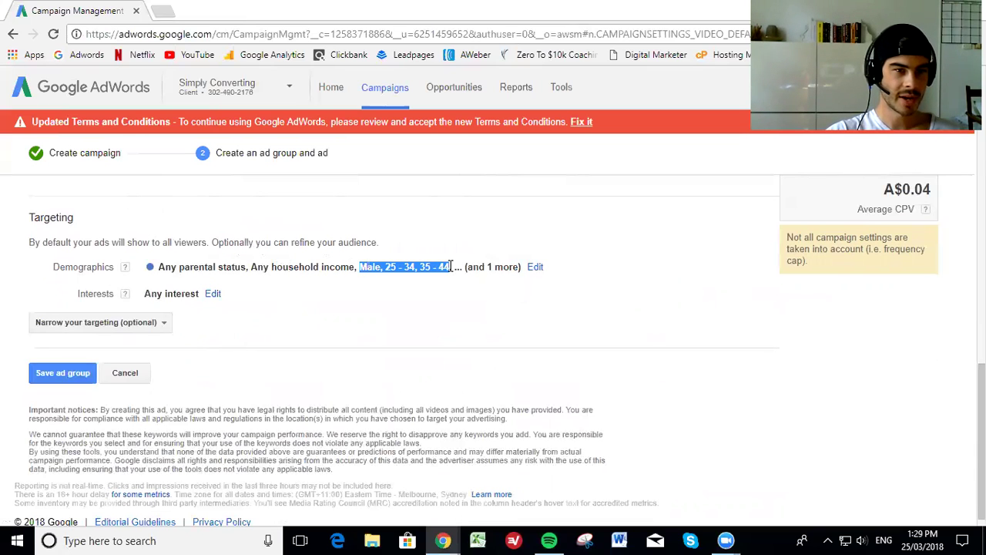
left_click(325, 310)
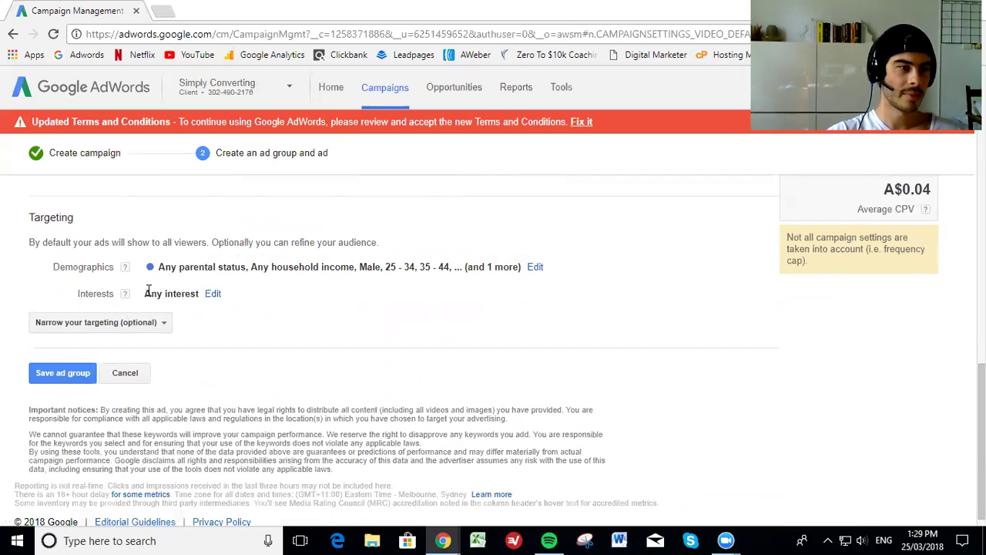
left_click(68, 372)
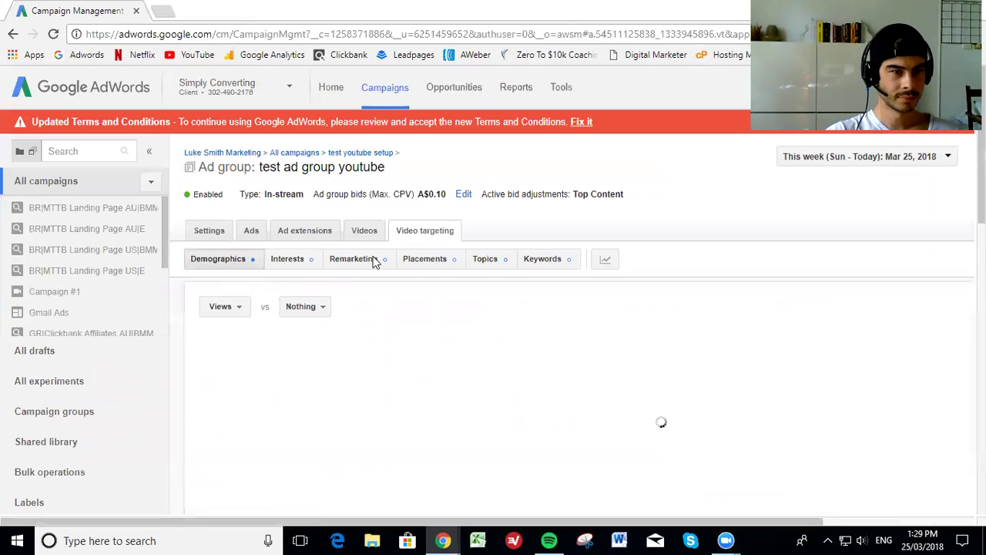
Find the campaign "test youtube setup" in the campaign list and open it
scroll(85, 309, "down", 1)
scroll(93, 306, "up", 1)
scroll(93, 306, "down", 3)
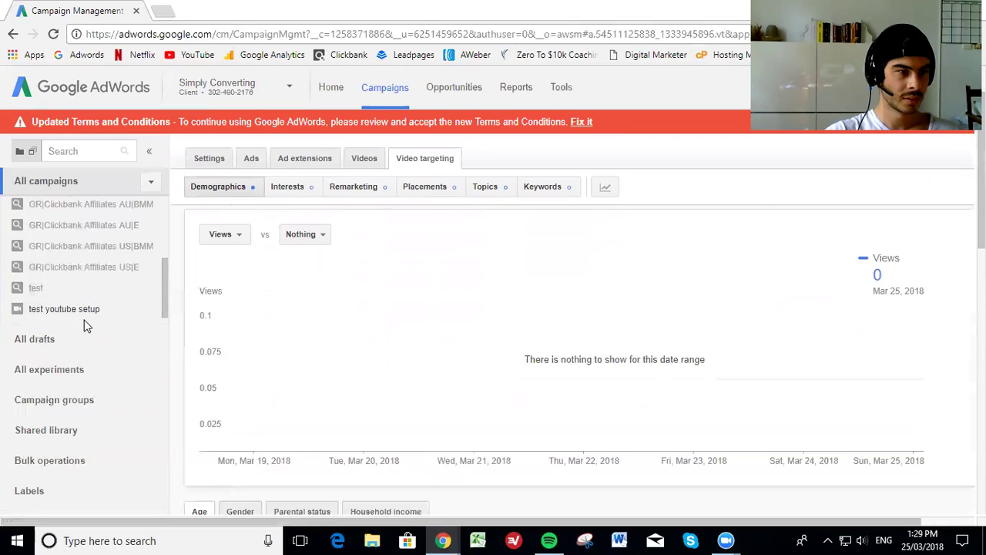
left_click(52, 311)
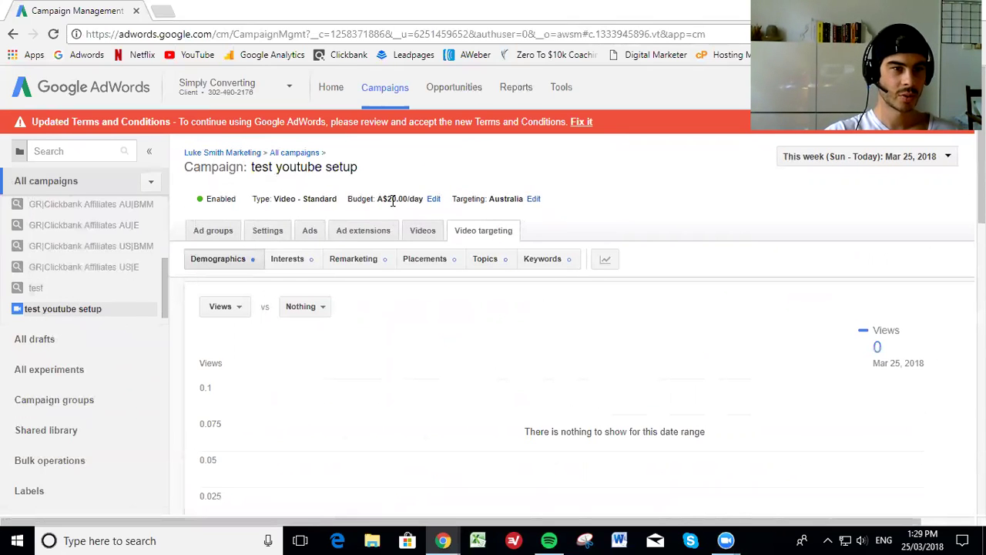
Review the campaign's ad groups, checking the status, maximum CPV and ad group type of "test ad group youtube"
left_click(219, 233)
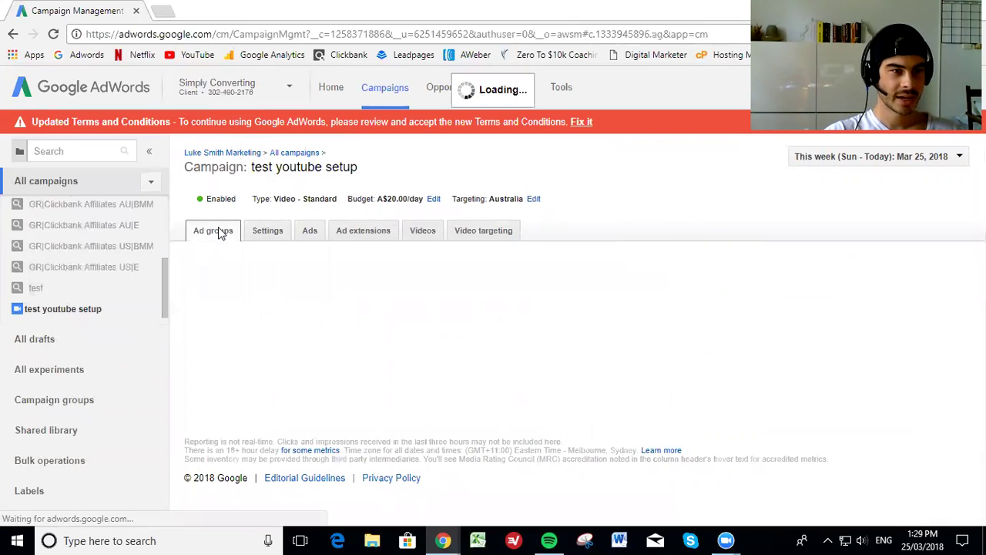
scroll(424, 312, "down", 3)
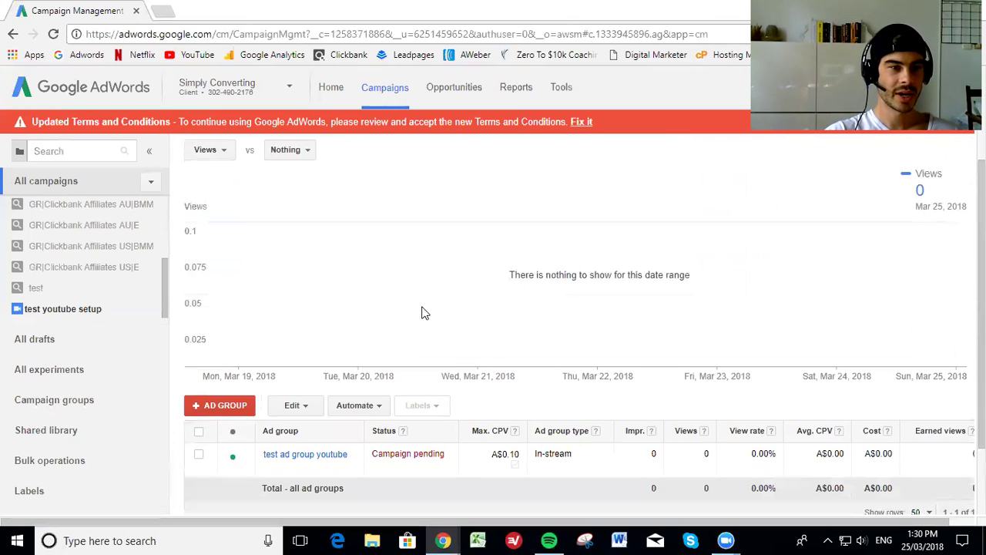
scroll(422, 313, "down", 2)
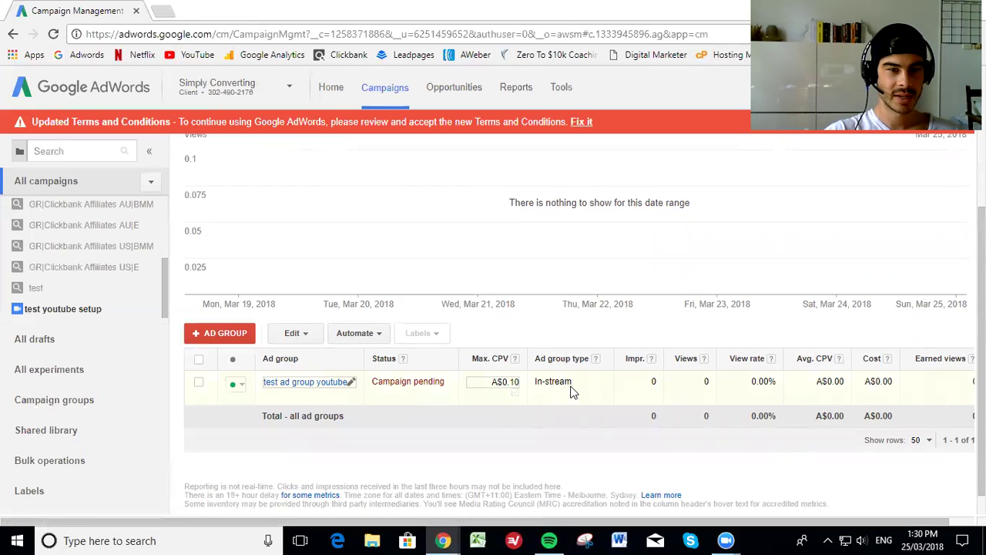
left_click_drag(571, 382, 532, 382)
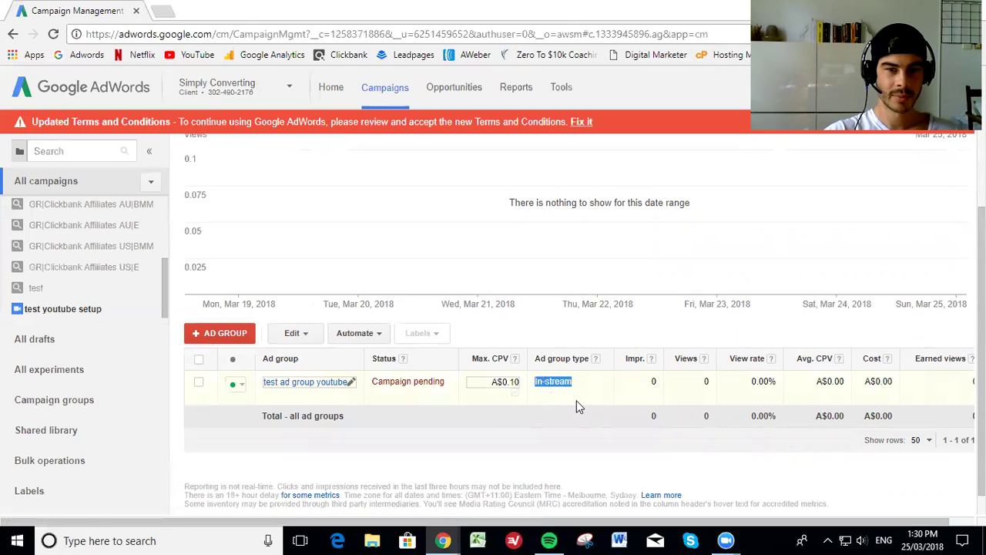
Review the ads listed in the campaign and open its video targeting demographics
scroll(570, 401, "up", 5)
left_click(319, 233)
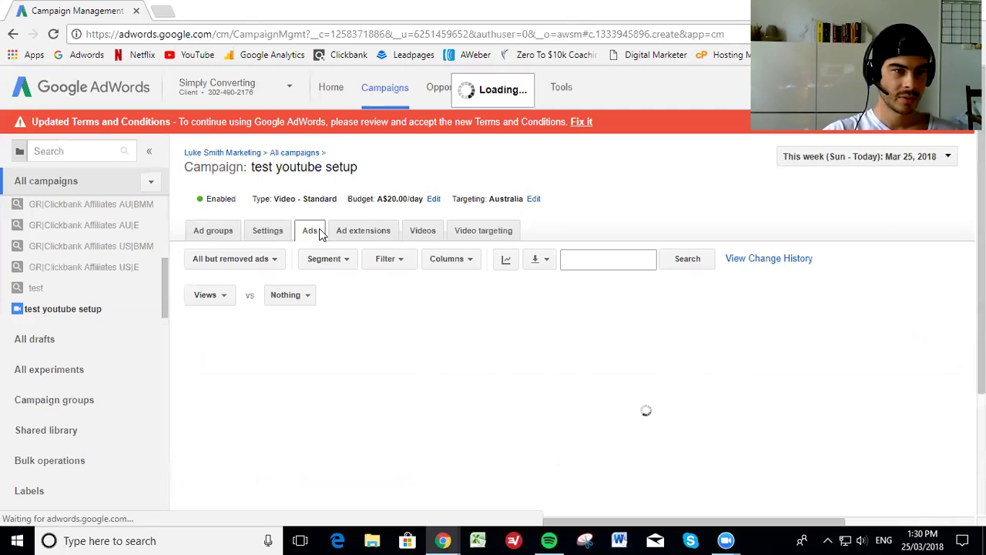
scroll(376, 293, "down", 4)
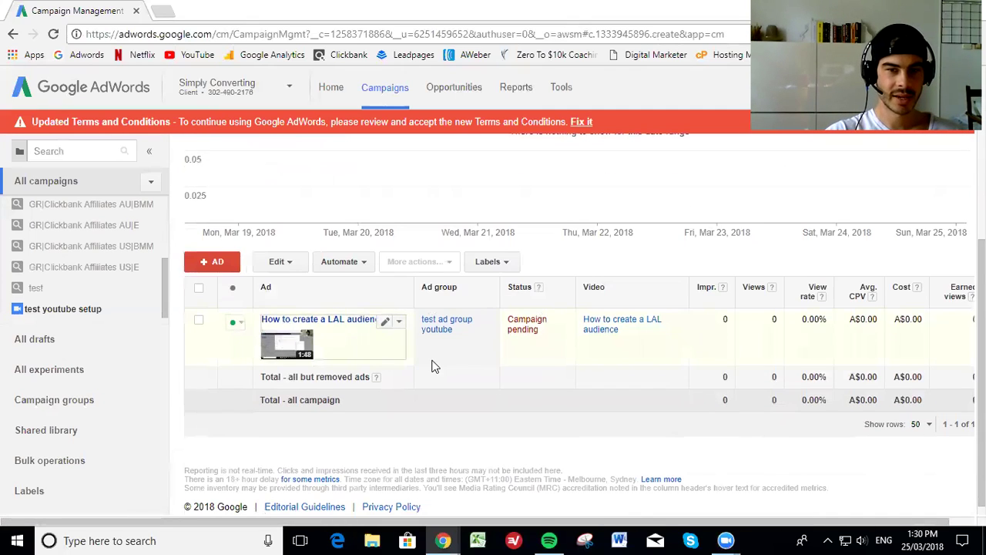
scroll(431, 365, "up", 4)
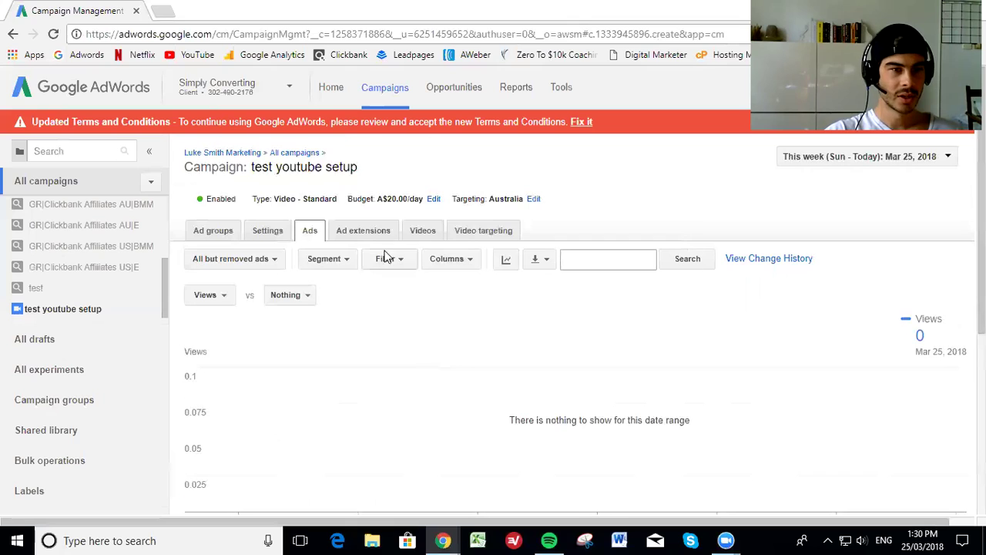
left_click(462, 232)
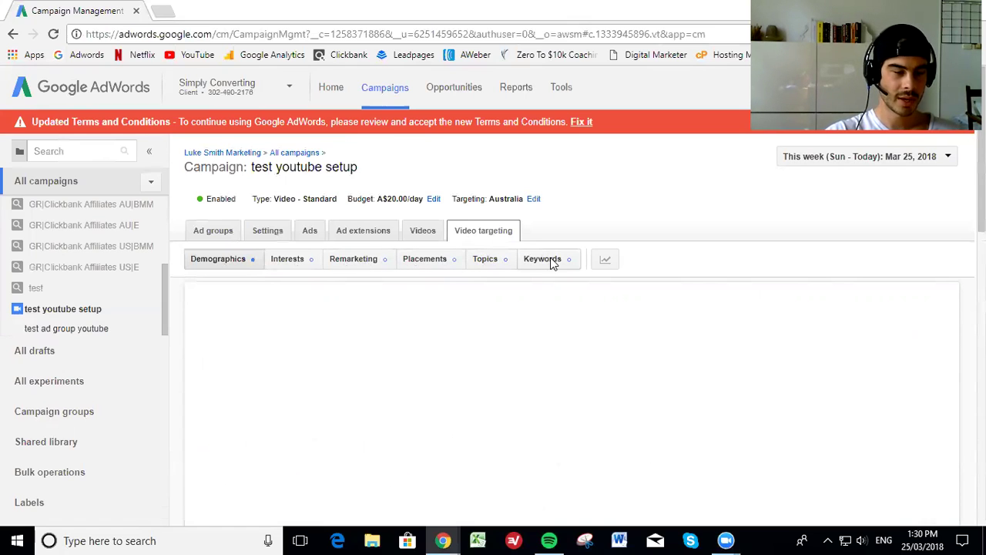
scroll(390, 258, "down", 1)
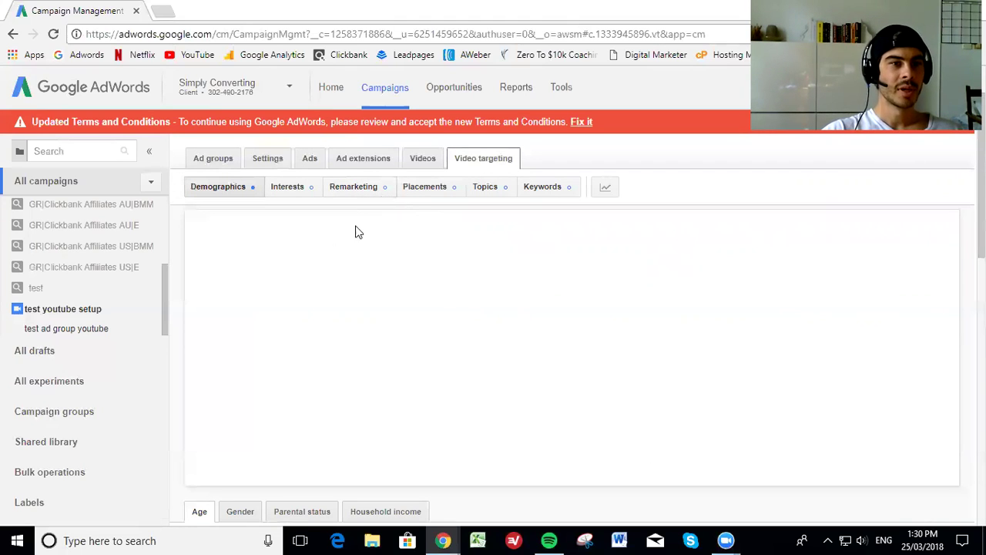
Open the campaign's placement targeting and review the managed placements table
left_click(427, 188)
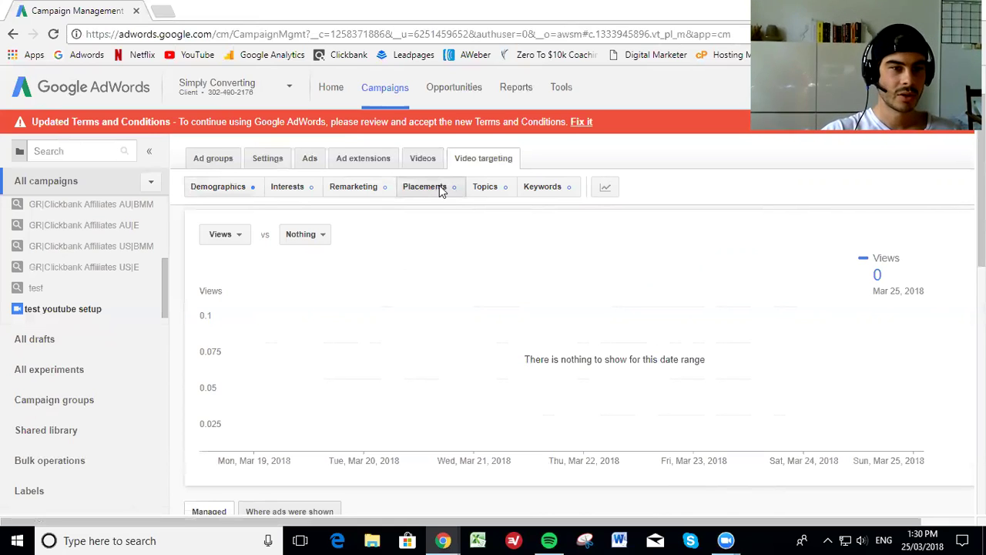
scroll(375, 388, "down", 2)
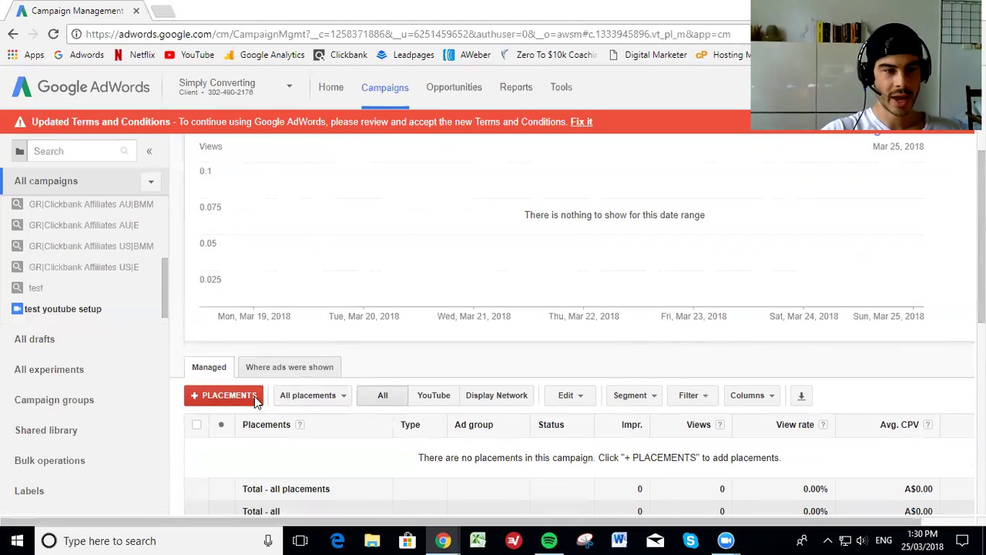
scroll(297, 378, "up", 1)
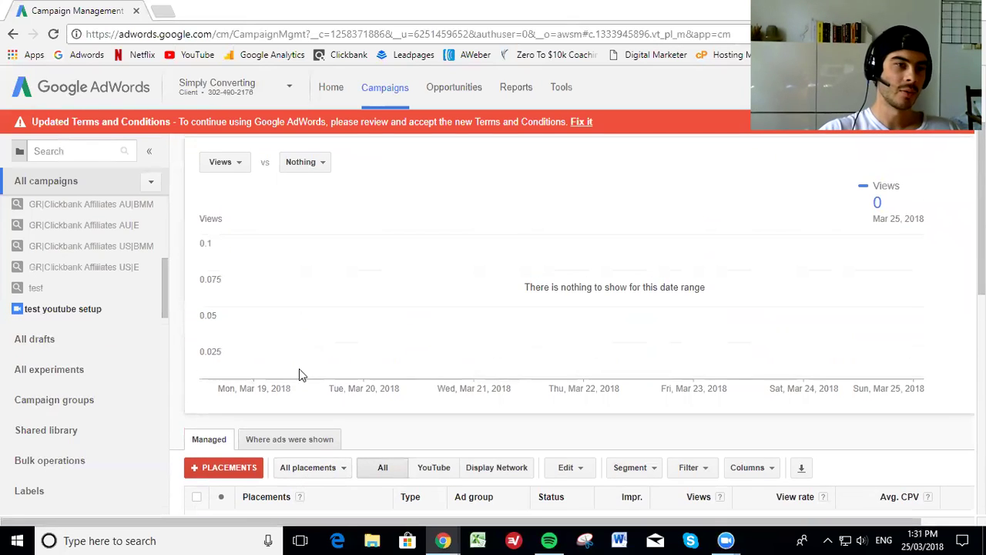
scroll(370, 262, "up", 1)
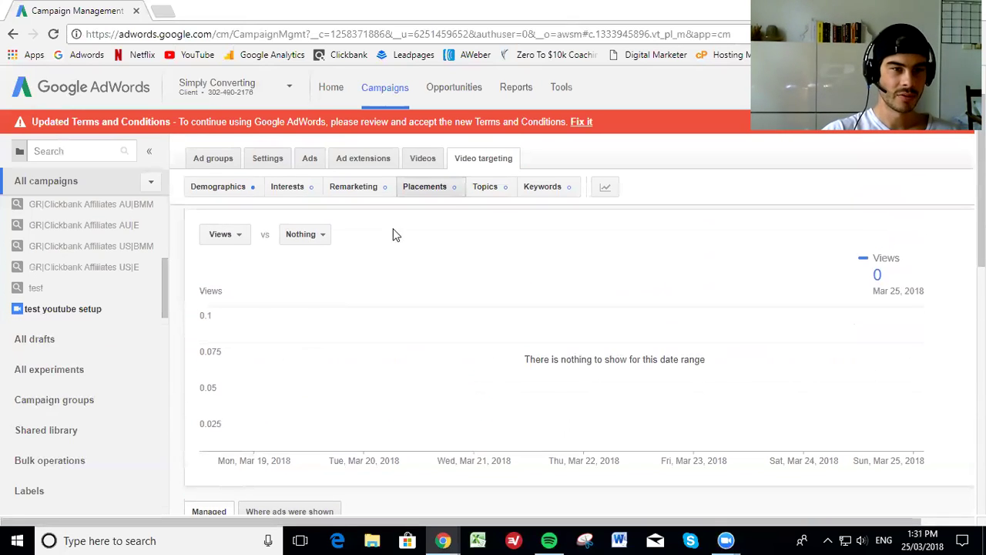
Open the campaign's topic targeting and start adding topics to the ad group "test ad group youtube"
left_click(487, 186)
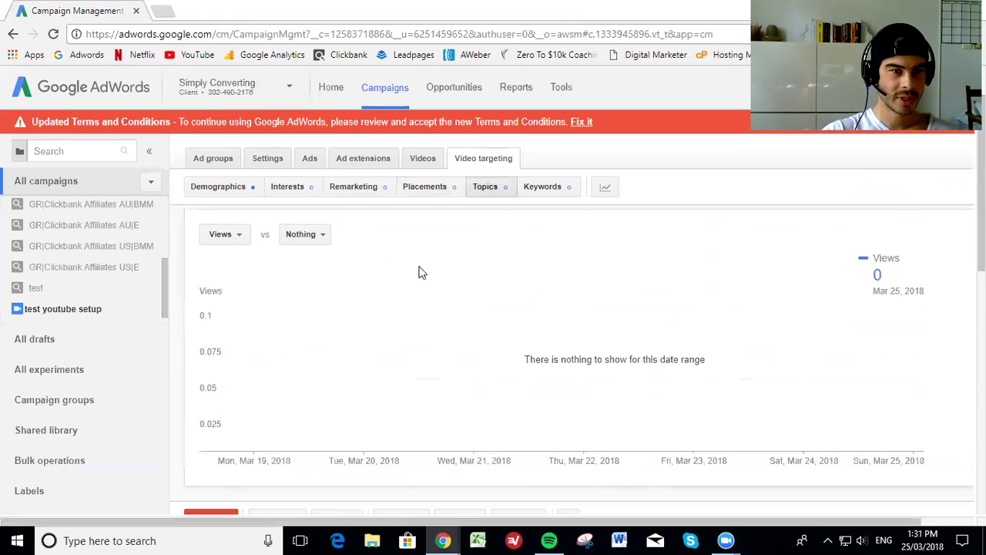
scroll(293, 365, "down", 1)
left_click(218, 447)
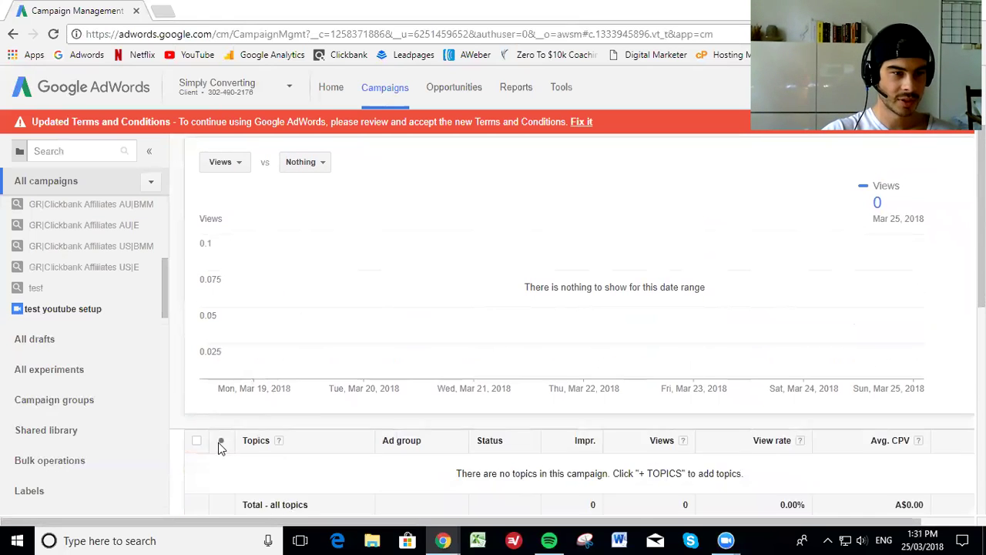
scroll(324, 339, "down", 2)
left_click(251, 274)
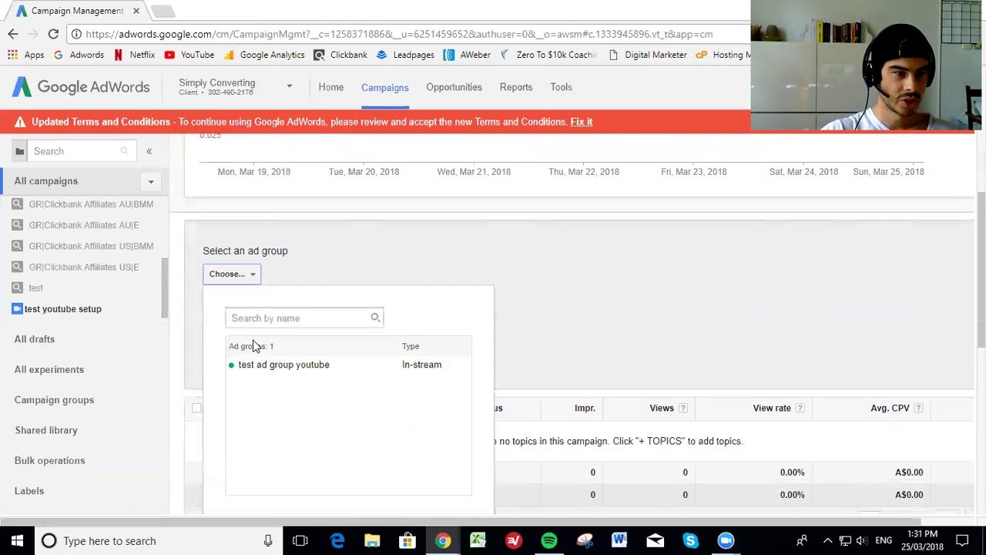
left_click(258, 367)
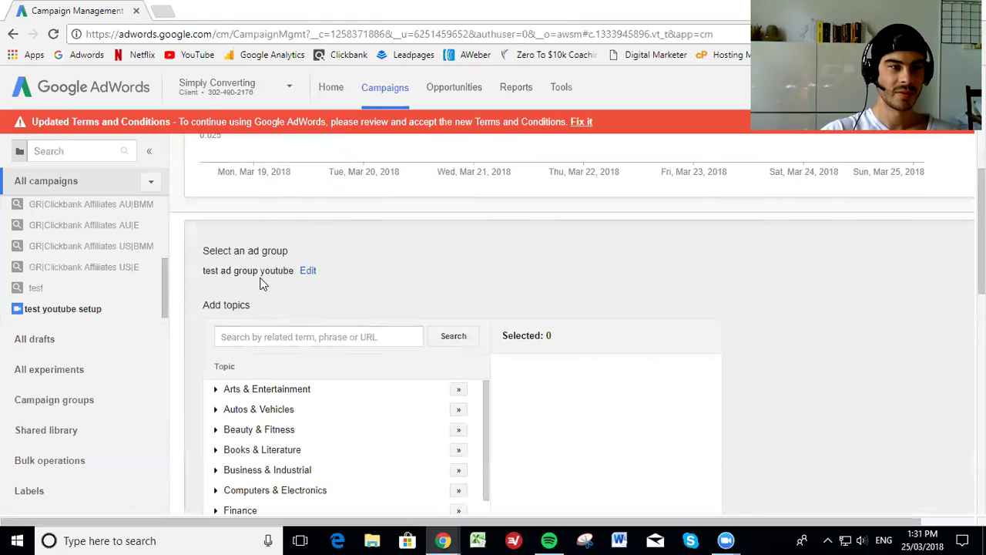
Browse the available topics, expanding Beauty & Fitness and its Fitness subcategory
scroll(285, 273, "down", 1)
scroll(353, 348, "down", 1)
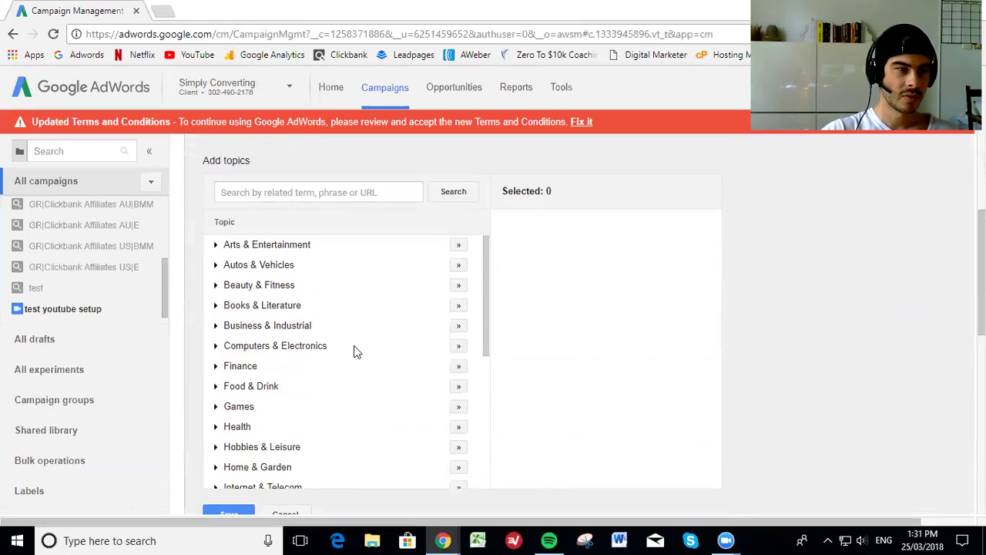
mouse_move(489, 275)
left_mouse_down()
mouse_move(487, 417)
mouse_move(493, 264)
left_mouse_up()
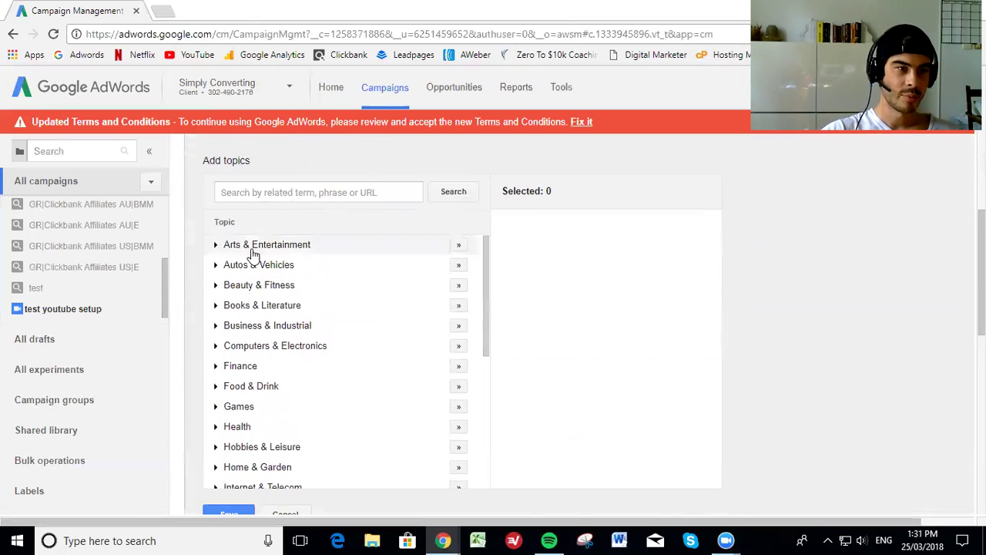
left_click(217, 286)
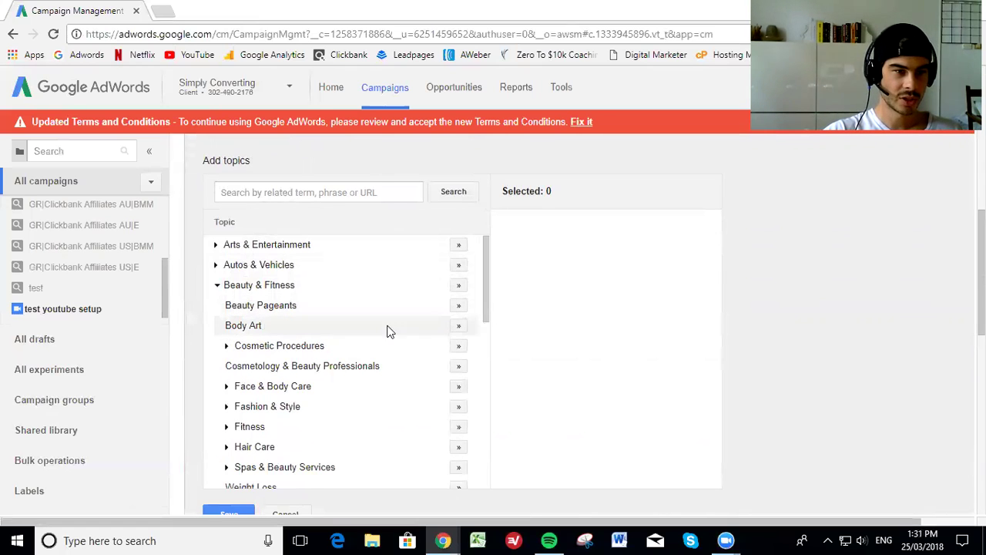
scroll(231, 353, "down", 1)
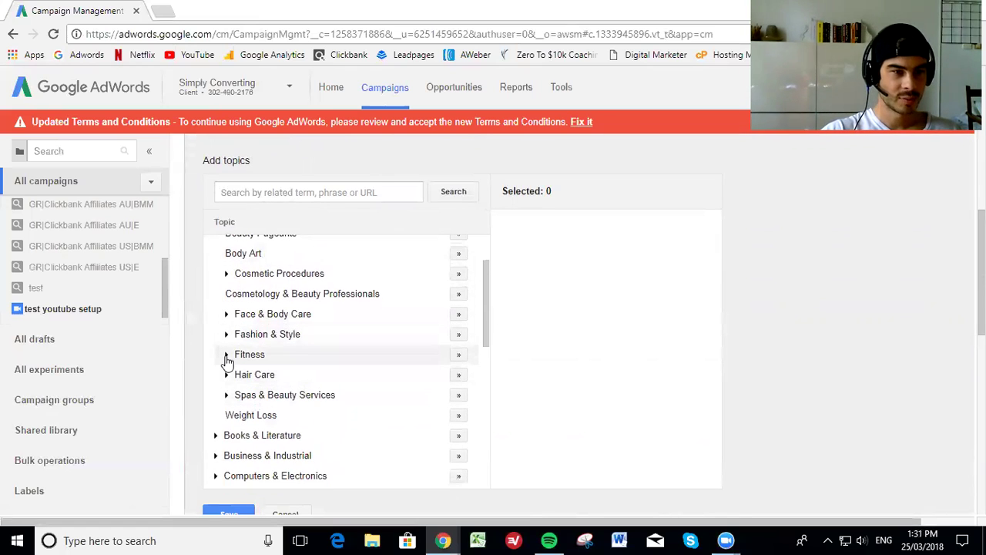
left_click(227, 354)
scroll(277, 323, "down", 1)
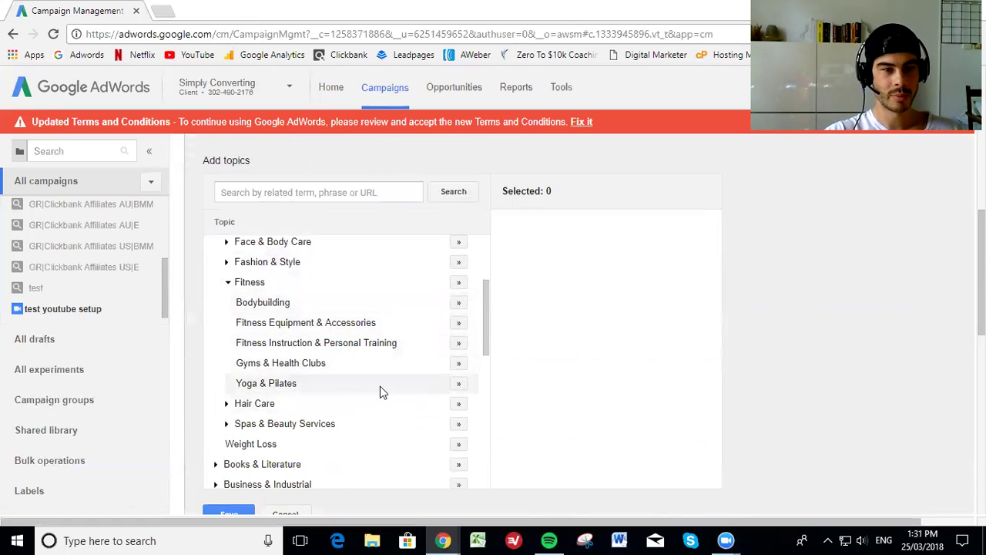
Collapse the Fitness and Beauty & Fitness topics and cancel adding topics
left_click(228, 286)
scroll(233, 346, "up", 1)
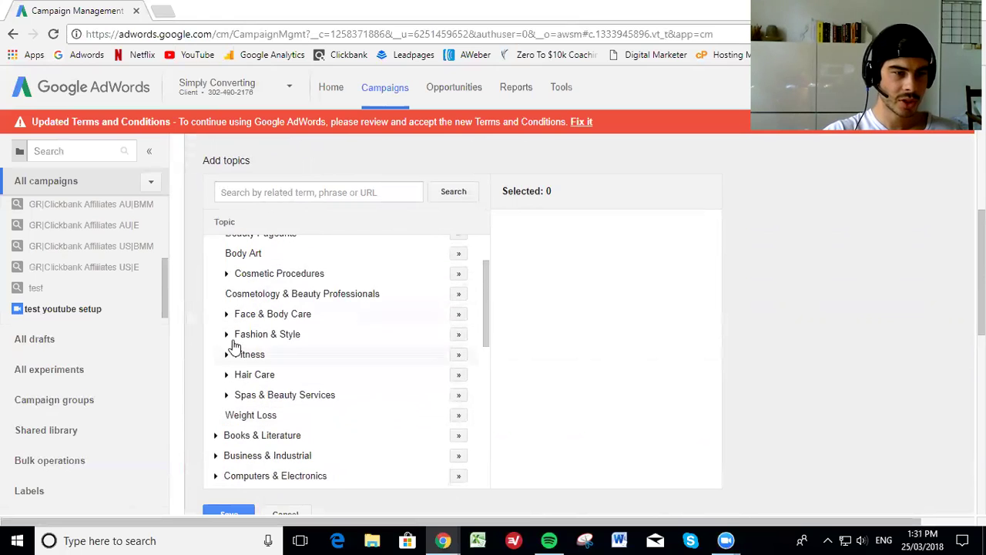
scroll(218, 346, "up", 2)
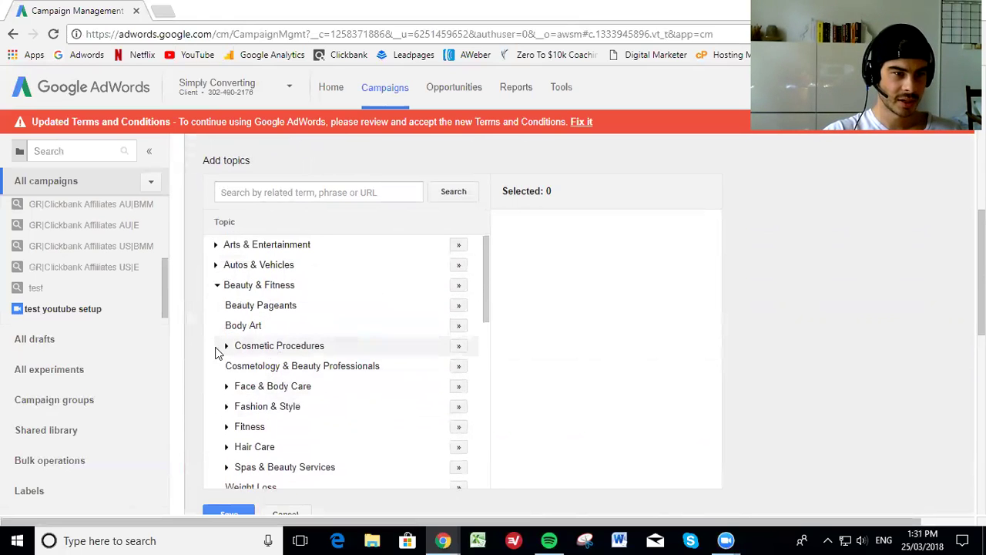
left_click(216, 285)
scroll(312, 340, "up", 1)
scroll(305, 385, "down", 1)
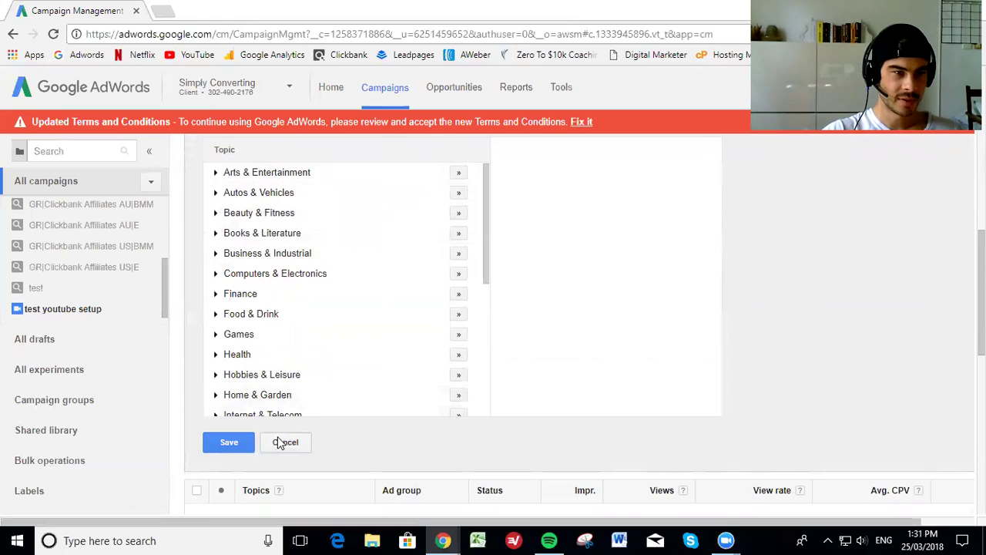
left_click(287, 441)
Open the campaign's interest targeting and start adding interests to "test ad group youtube"
scroll(293, 287, "up", 3)
left_click(298, 260)
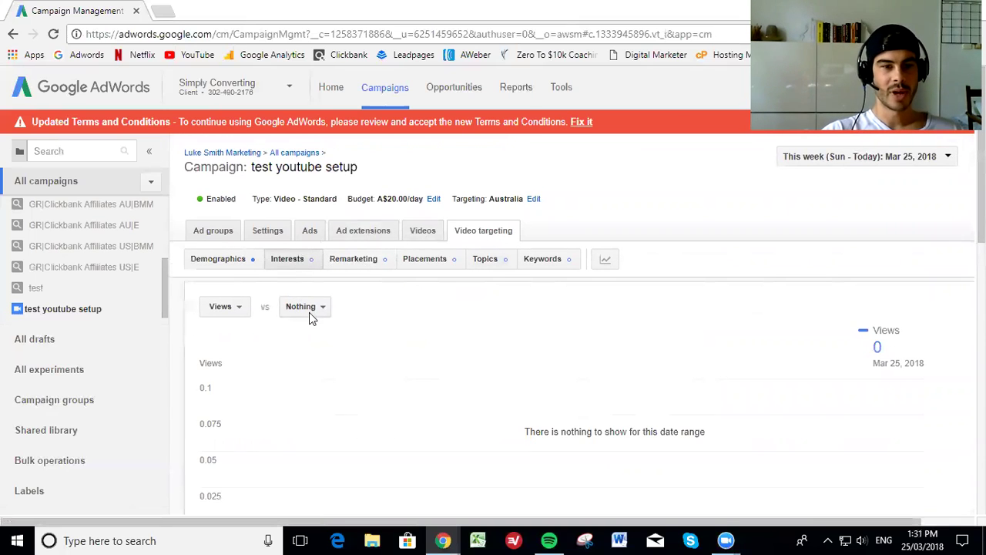
scroll(309, 313, "down", 1)
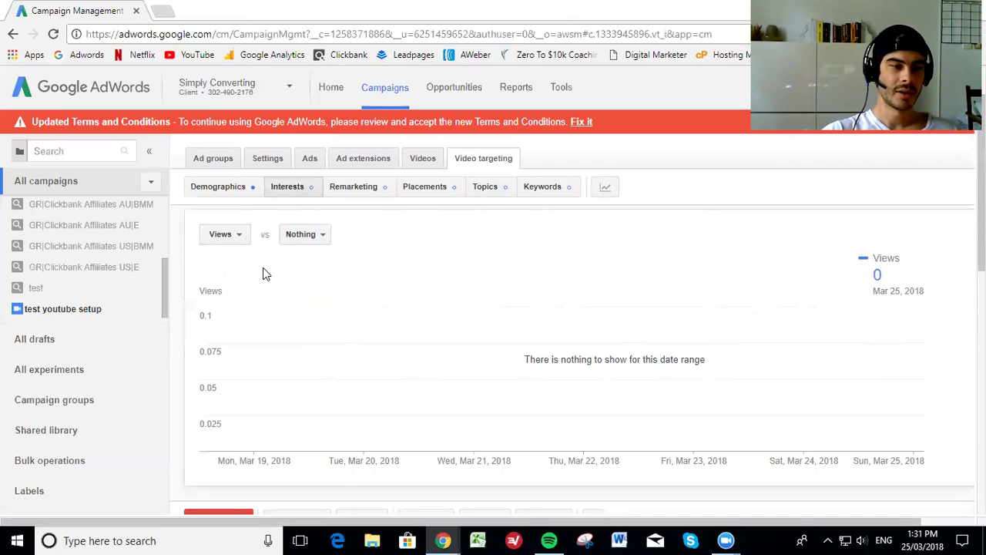
scroll(257, 249, "down", 2)
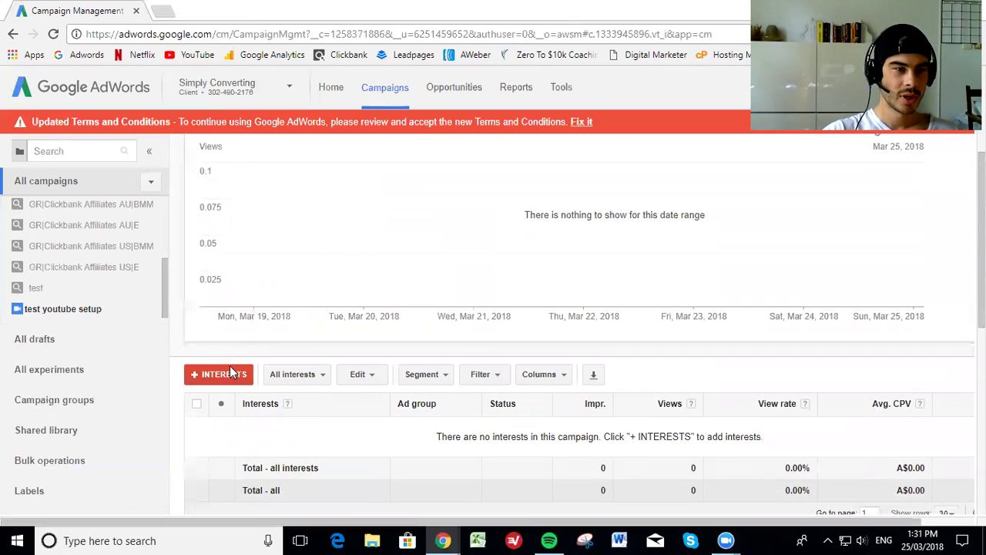
left_click(224, 373)
scroll(273, 326, "down", 3)
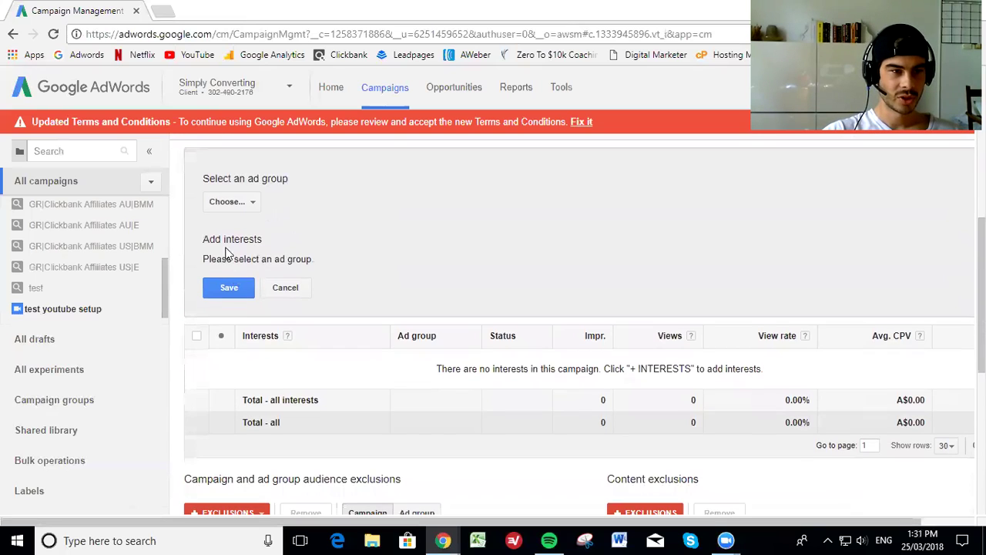
left_click(232, 204)
left_click(248, 297)
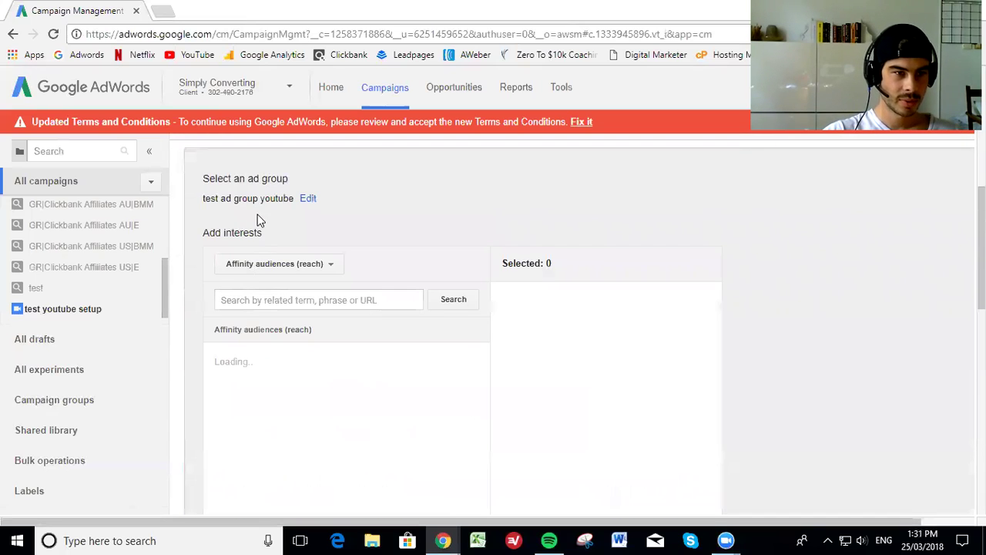
Review the interest audience types, keep Affinity audiences (reach), and search them for "beauty"
scroll(349, 247, "down", 1)
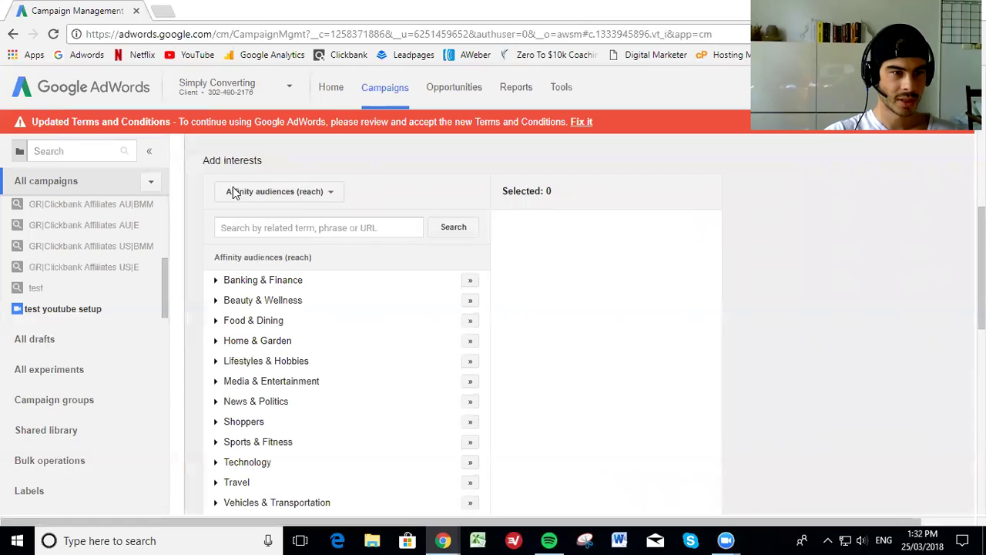
left_click(286, 192)
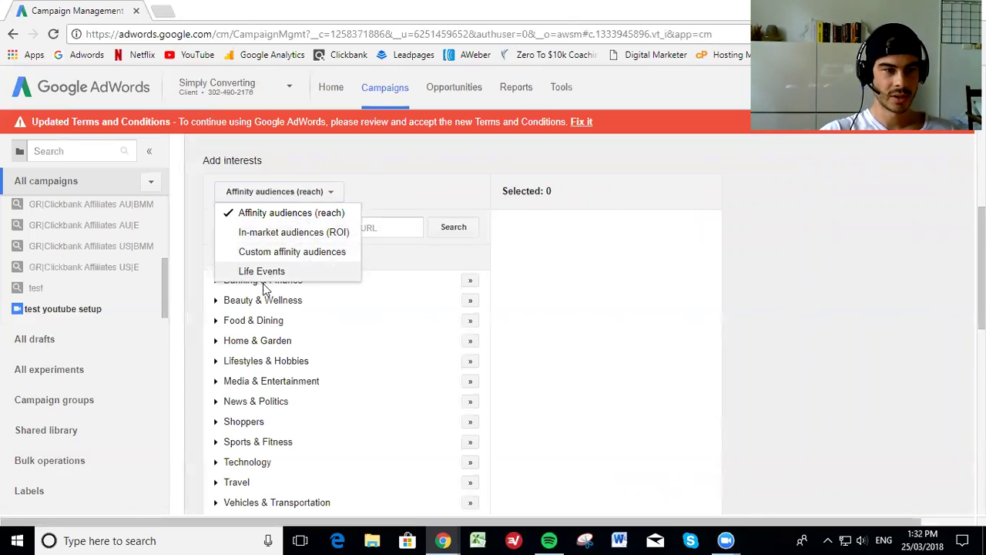
left_click(309, 217)
left_click(306, 223)
type("beauty")
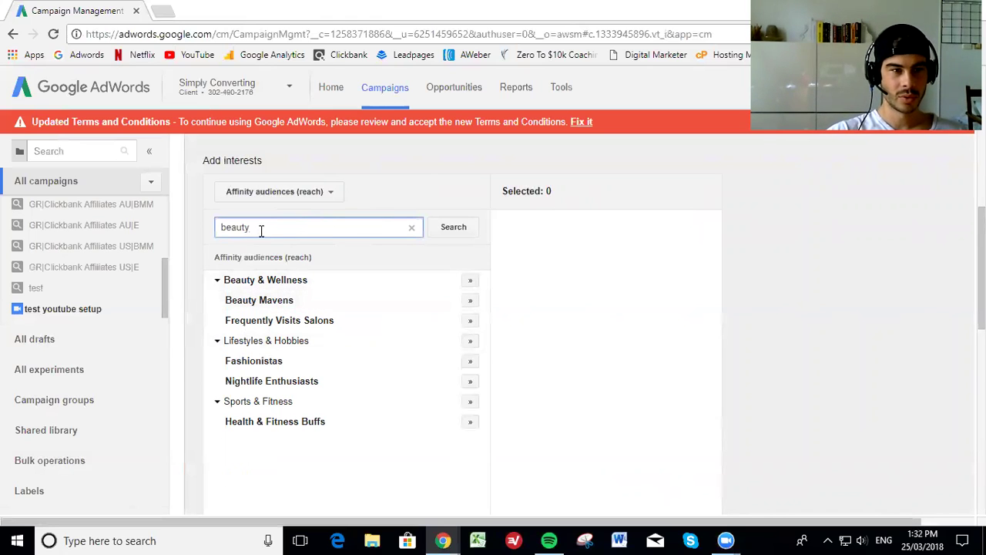
Switch the interest type to In-market audiences (ROI) and clear the "beauty" search term
left_click_drag(261, 227, 202, 233)
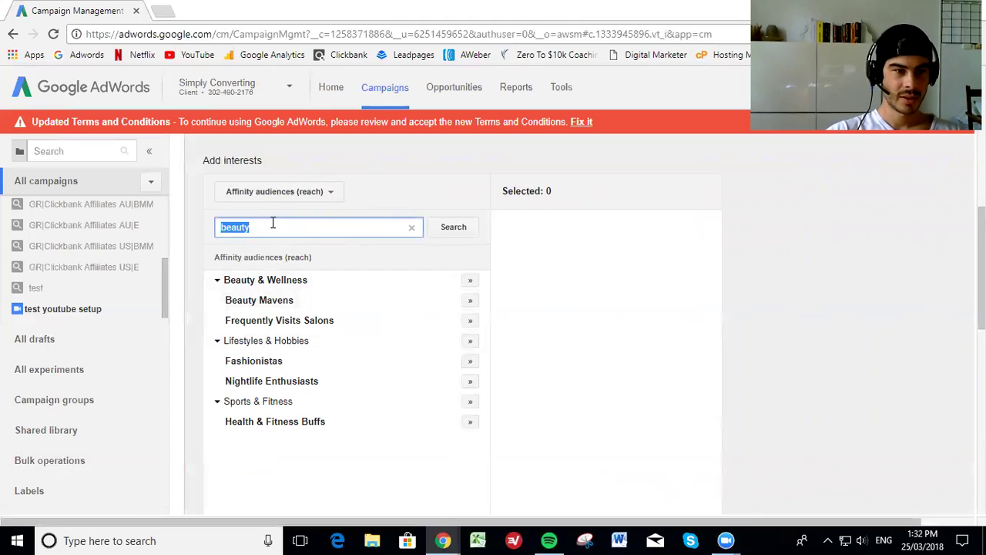
left_click(276, 194)
left_click(270, 232)
left_click(232, 226)
left_click_drag(232, 227, 207, 225)
key("BackSpace")
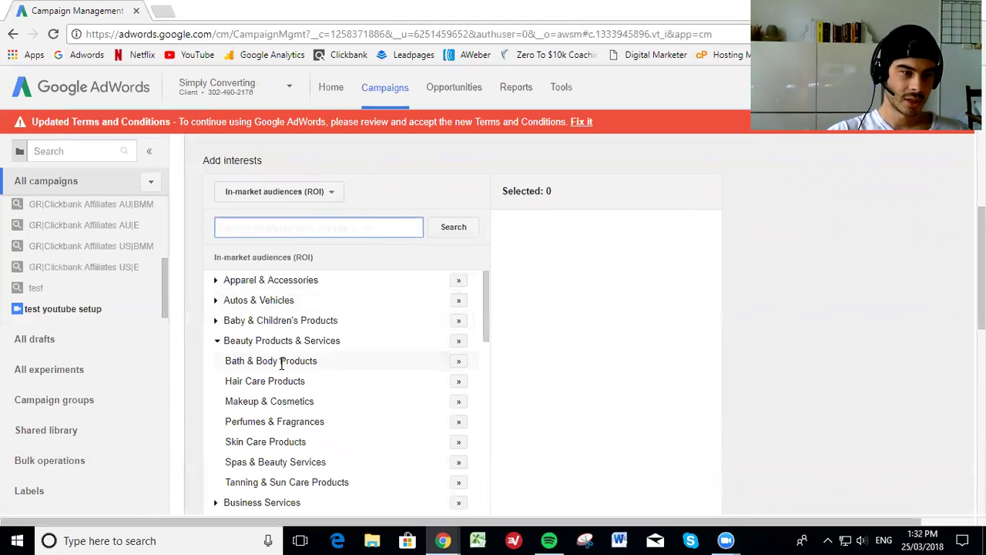
Browse the in-market audiences, collapsing Beauty Products & Services, Education, and Gifts & Occasions
scroll(306, 367, "down", 1)
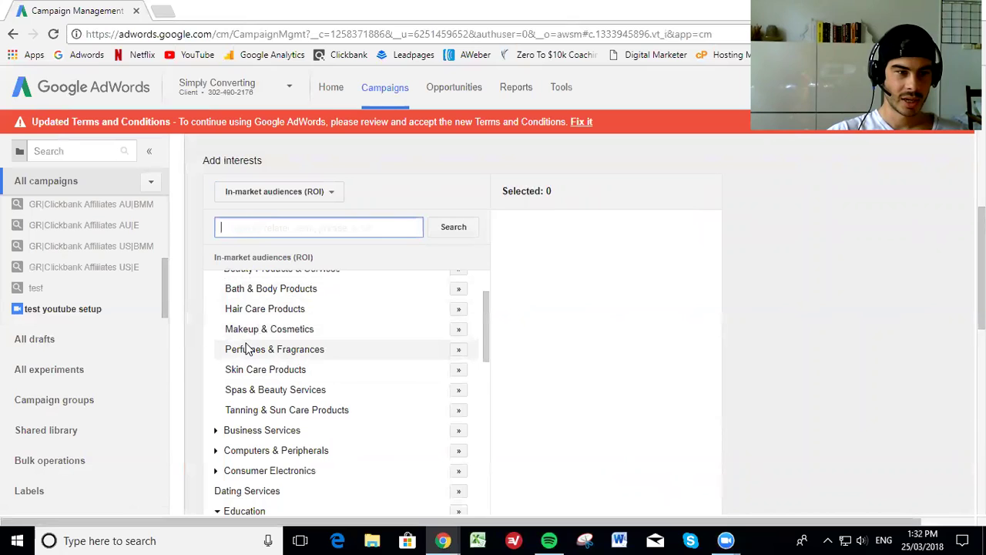
scroll(207, 359, "up", 1)
left_click(216, 340)
scroll(363, 406, "down", 2)
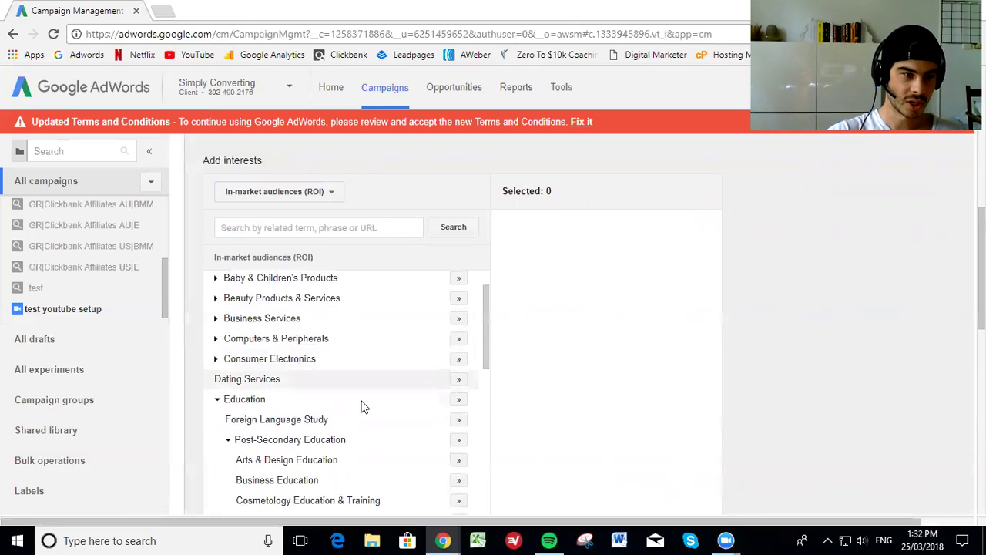
left_click(218, 371)
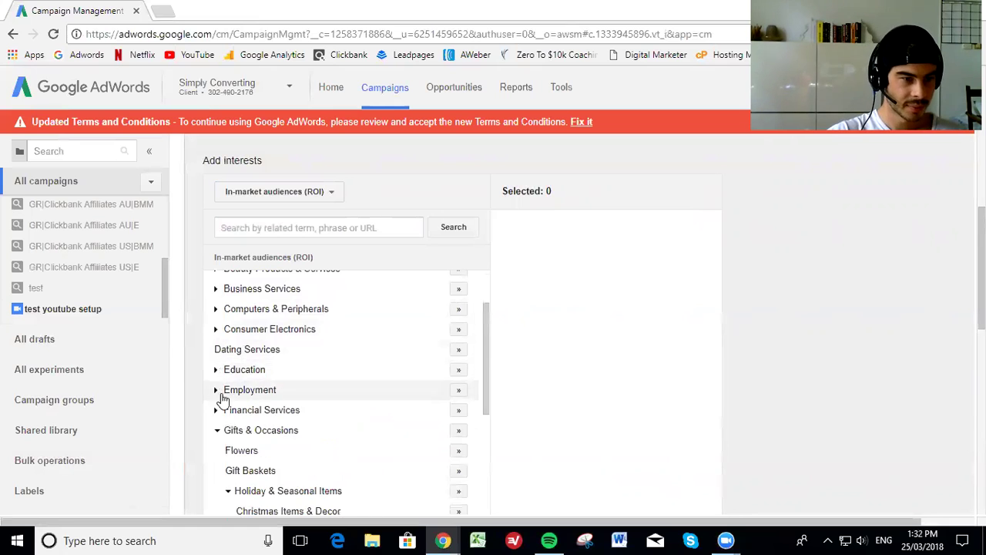
scroll(220, 397, "down", 2)
left_click(217, 357)
scroll(231, 385, "down", 2)
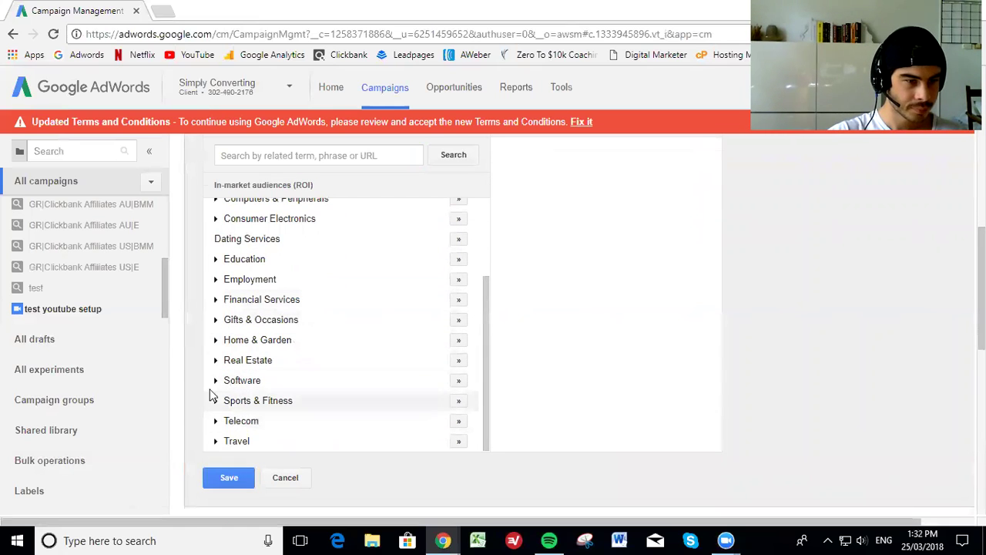
Examine the Real Estate in-market category and its Residential Properties subcategory, then collapse both
left_click(217, 361)
scroll(219, 363, "down", 1)
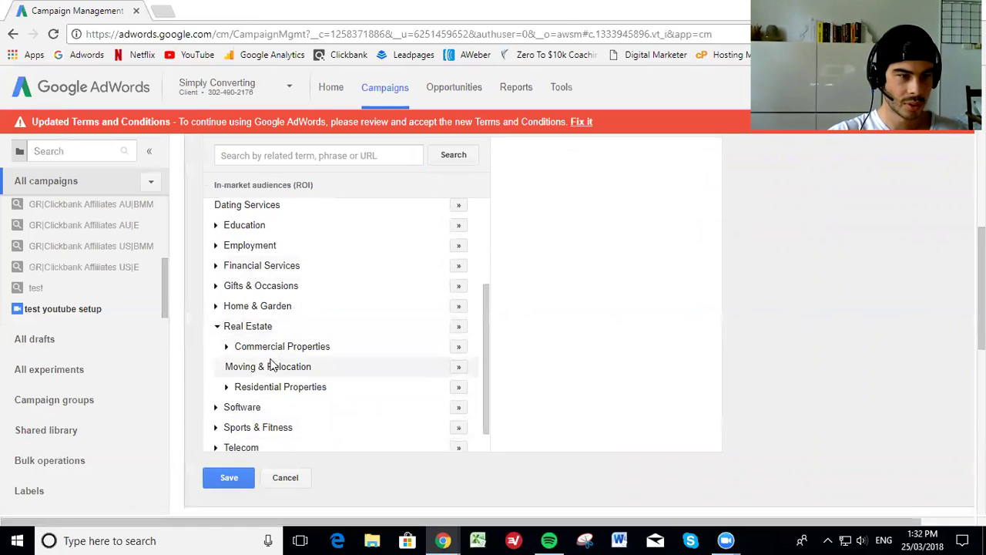
scroll(282, 367, "down", 2)
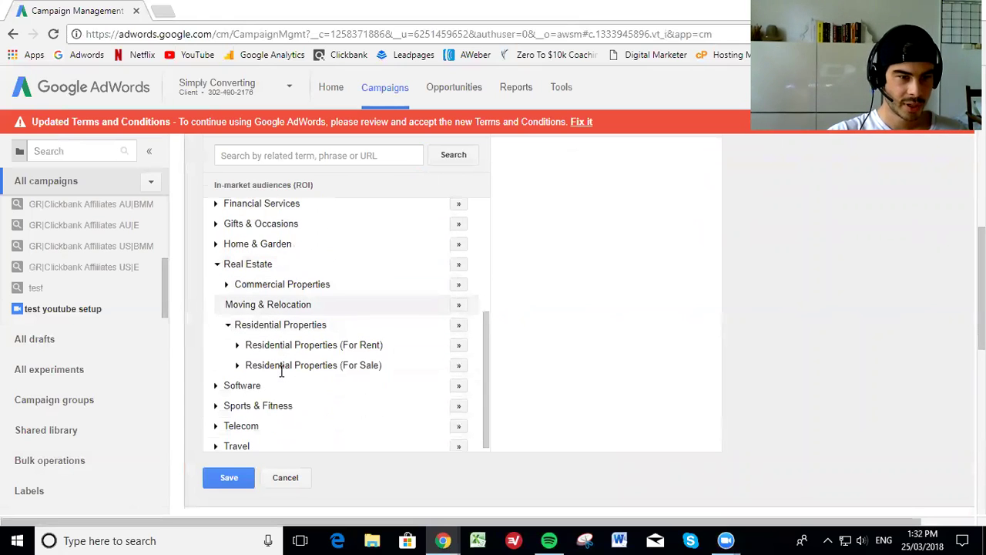
left_click(228, 319)
left_click(217, 302)
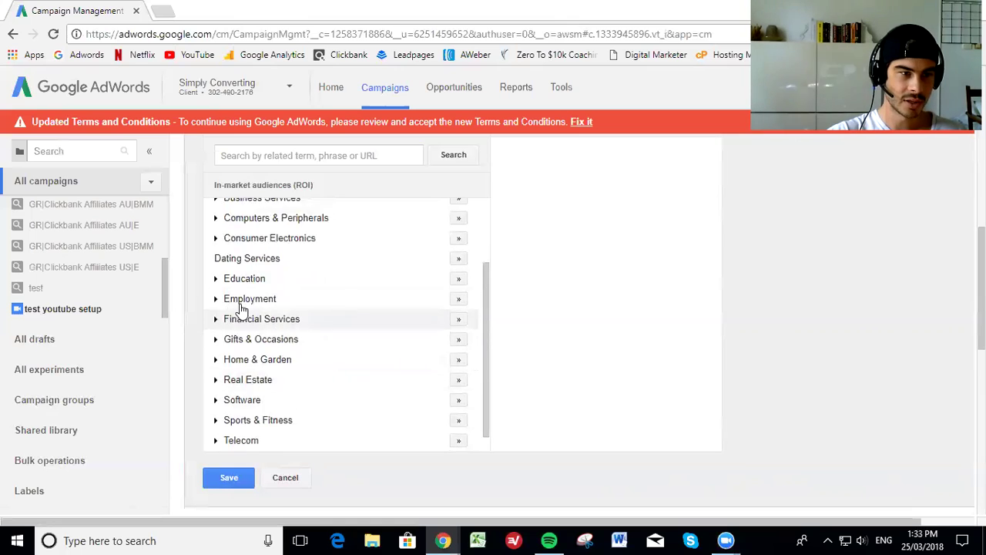
Switch the interest type to Custom affinity audiences
scroll(243, 301, "up", 6)
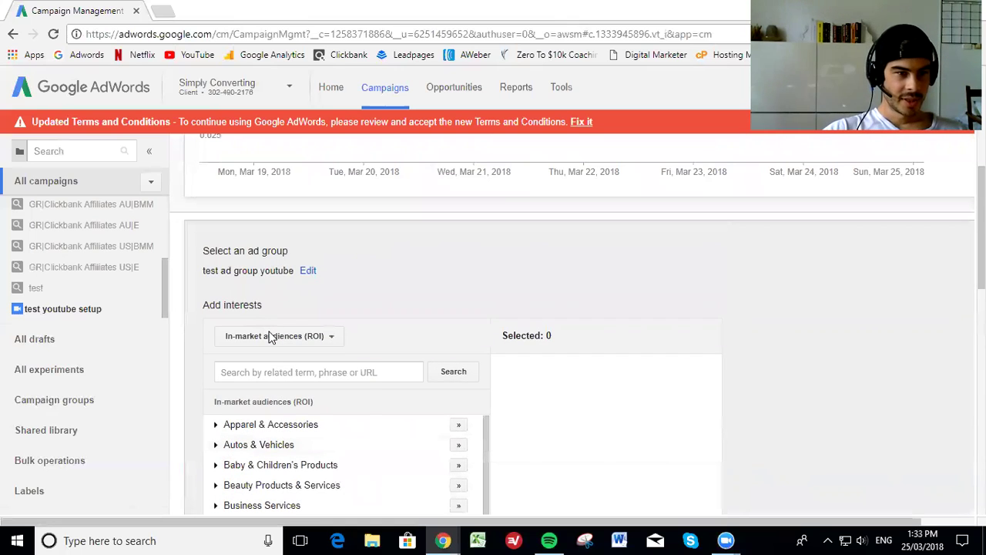
left_click(269, 337)
left_click(279, 396)
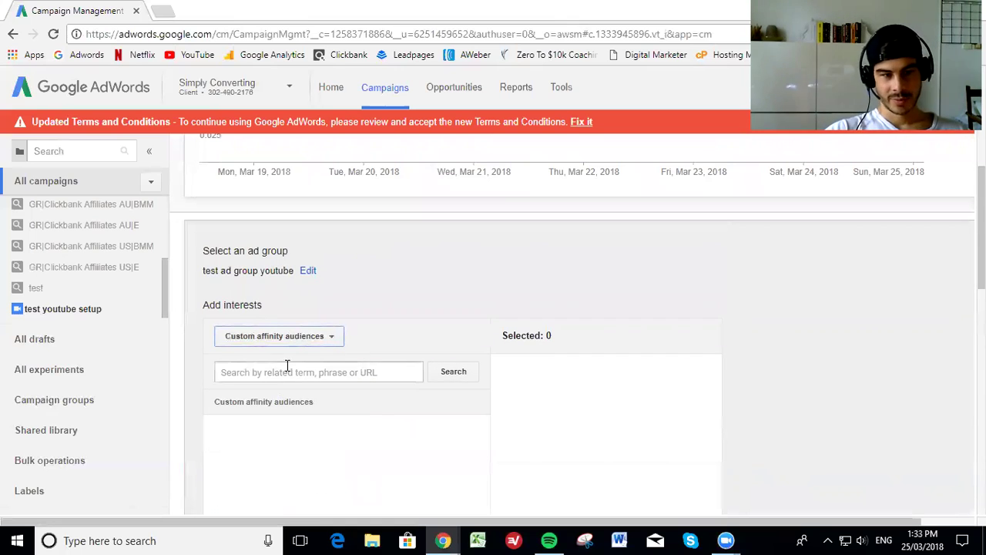
Examine the Custom affinity audiences options in the Add interests section, including the search by related term, phrase or URL
scroll(307, 365, "down", 1)
scroll(345, 306, "down", 1)
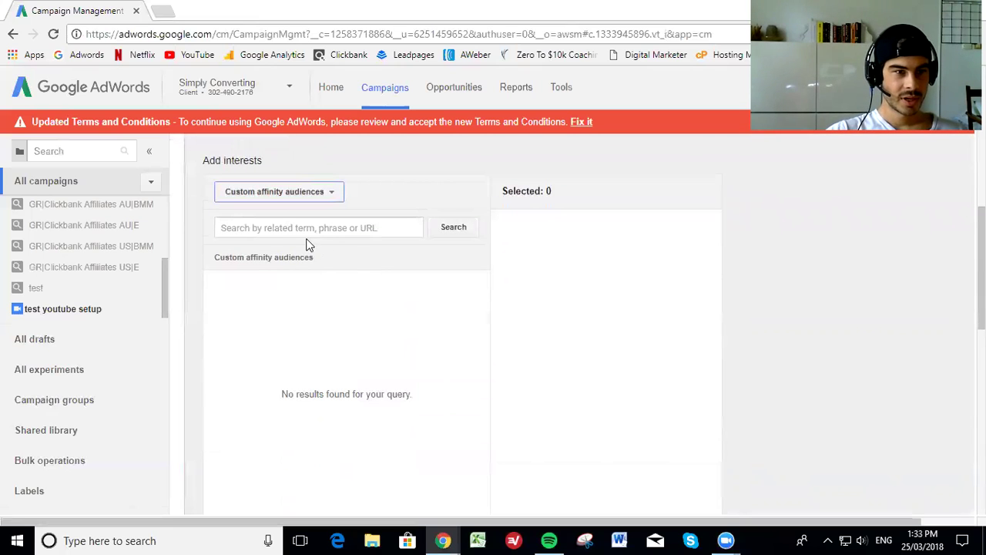
scroll(476, 315, "down", 1)
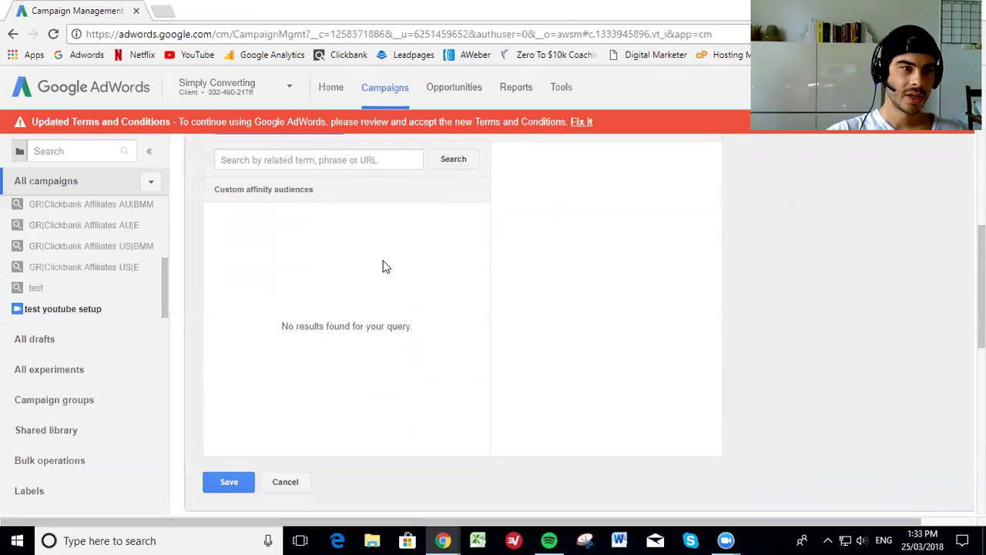
scroll(347, 254, "up", 1)
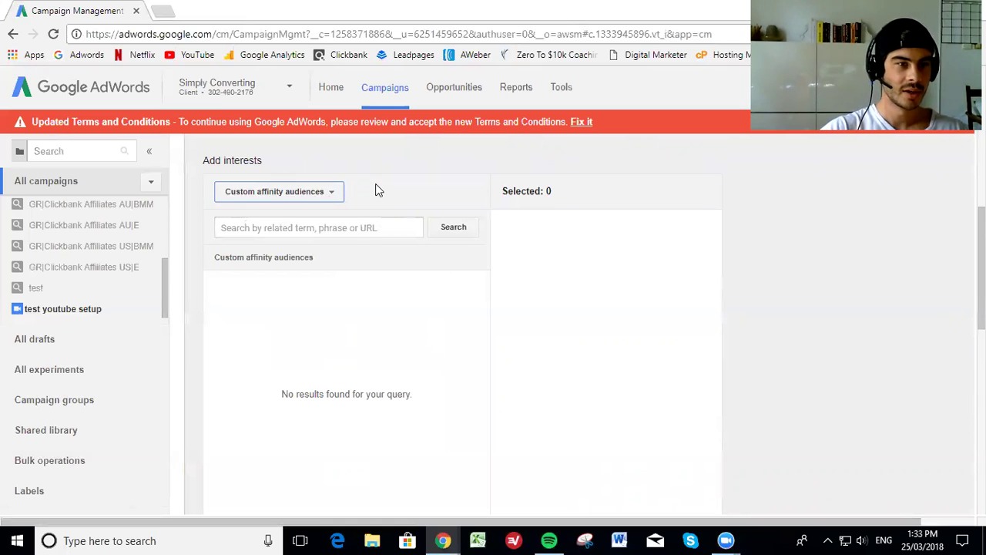
left_click(321, 193)
left_click(409, 192)
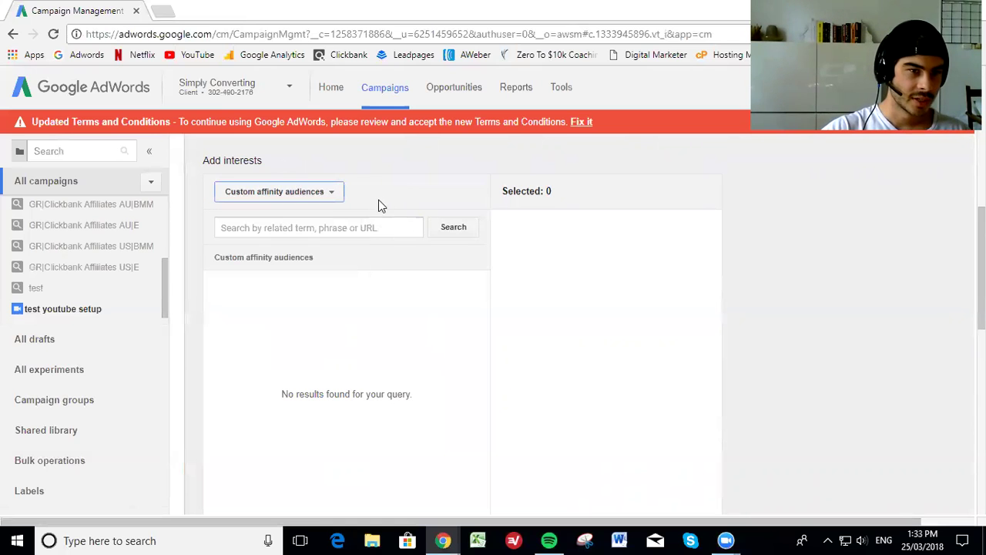
scroll(378, 214, "down", 1)
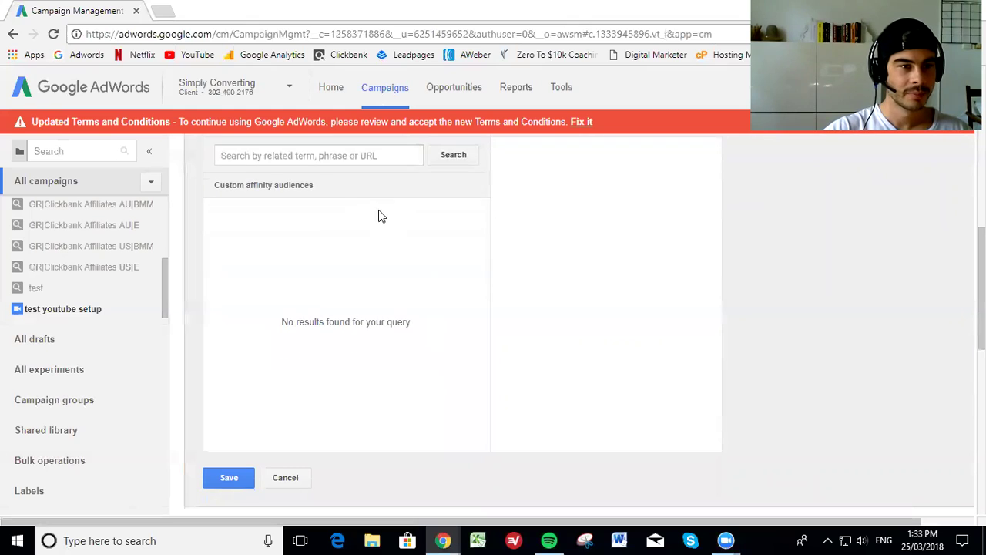
Open the test youtube setup campaign's settings and review its budget, start and end dates, networks and locations
scroll(310, 295, "up", 2)
scroll(277, 231, "up", 6)
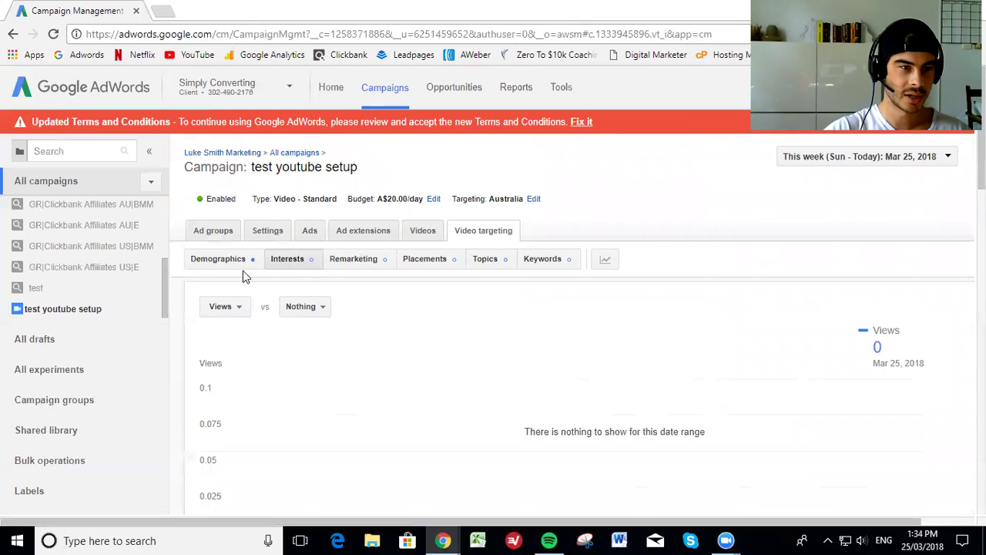
left_click(266, 234)
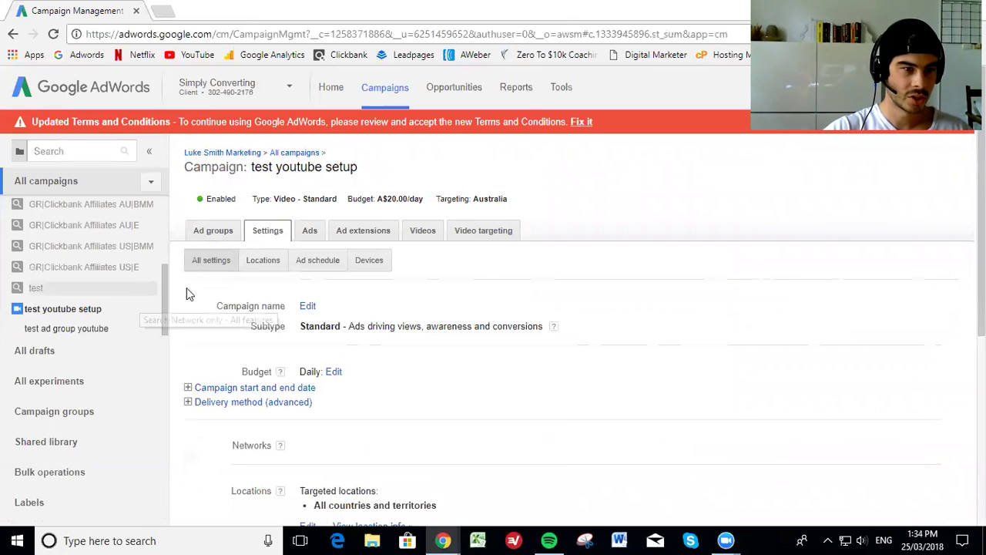
scroll(193, 286, "down", 2)
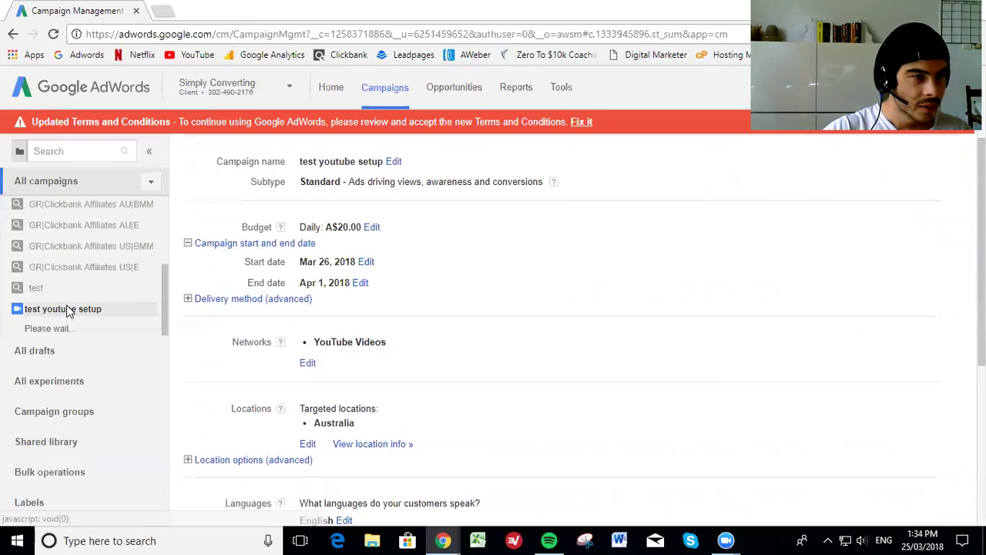
scroll(430, 280, "up", 2)
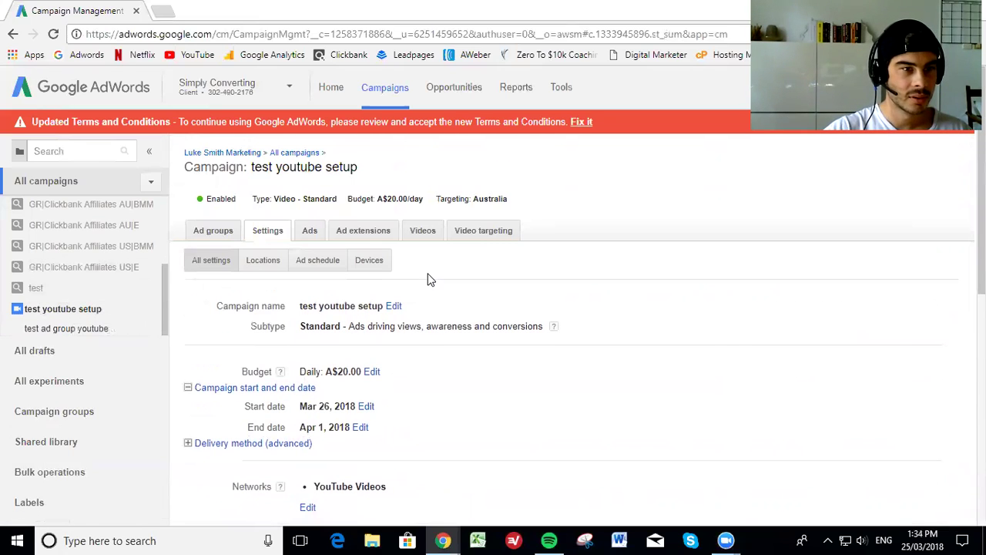
View the campaign's ad groups and its list of ads
left_click(207, 230)
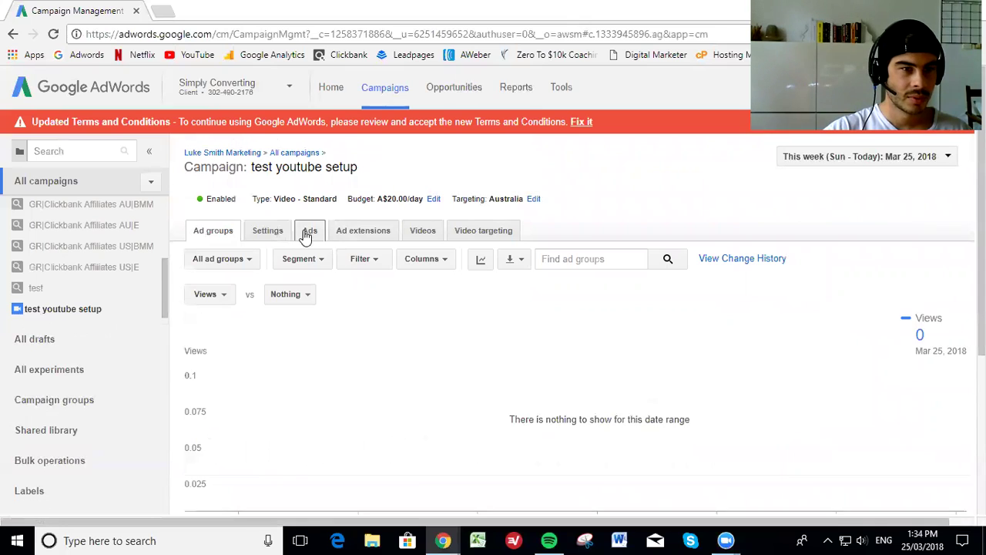
left_click(309, 230)
scroll(269, 282, "down", 1)
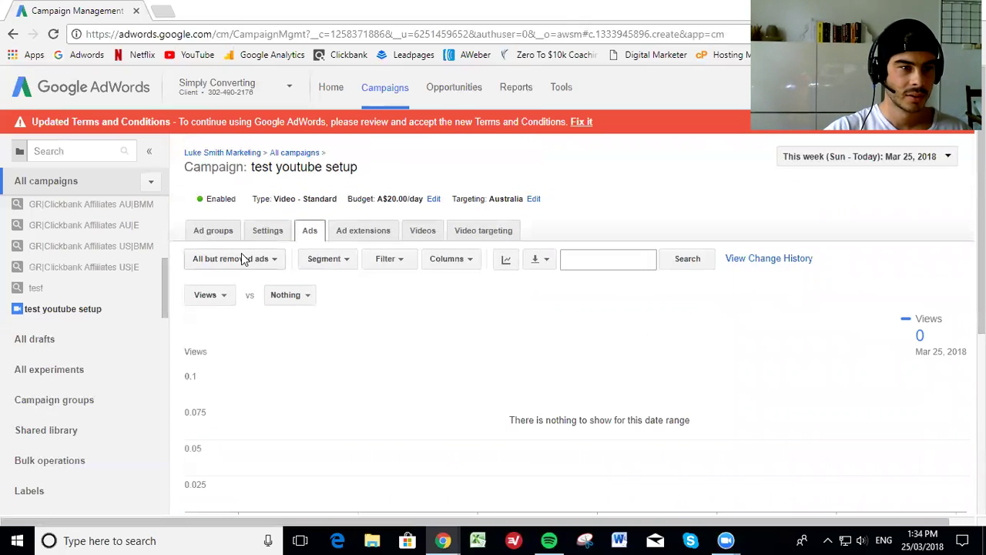
scroll(308, 270, "down", 1)
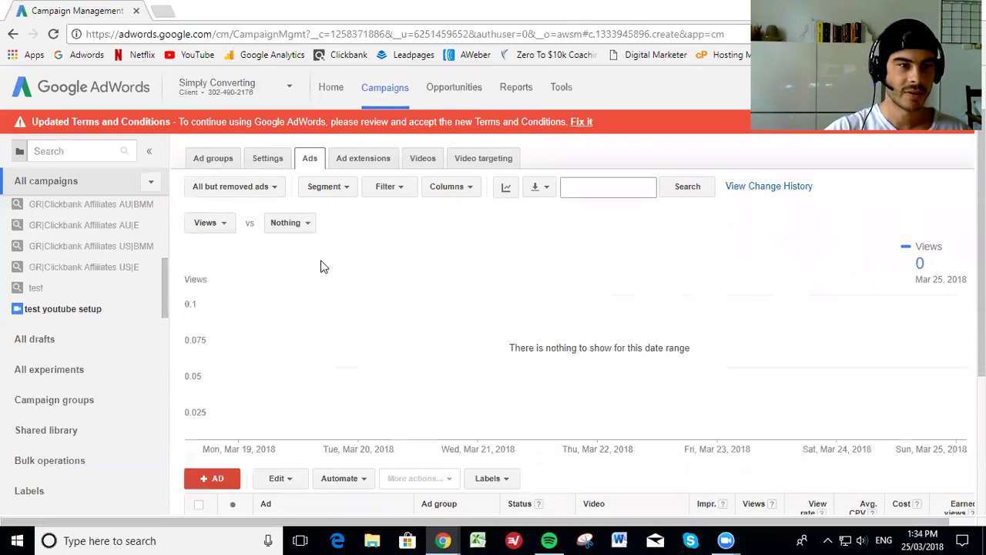